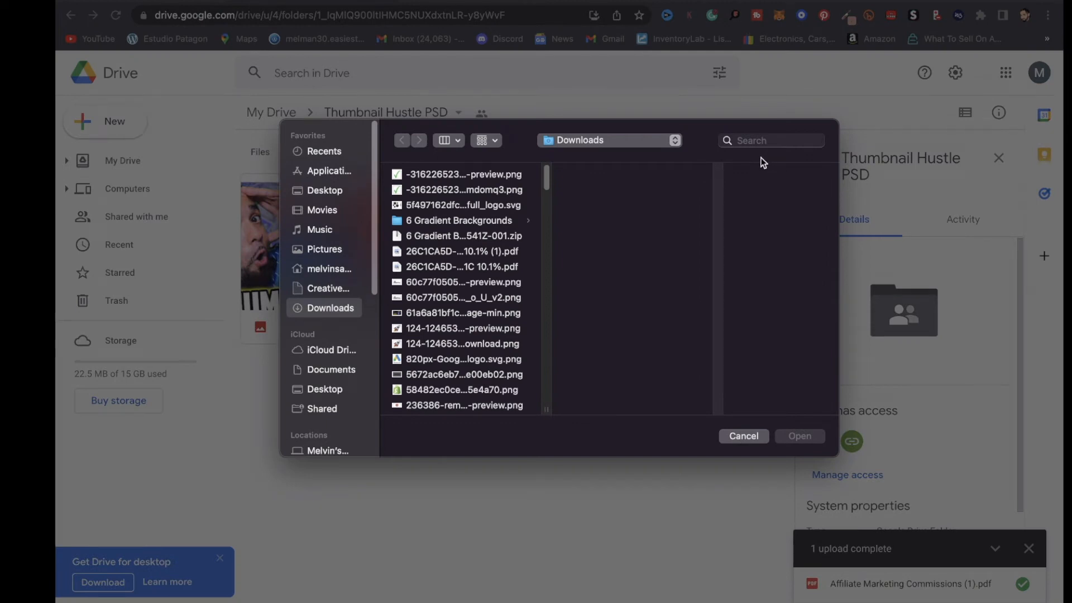
Search the computer for "THE A" and upload Affiliate Marketing Commissions (1).pdf to the Thumbnail Hustle PSD folder
{"action": "left_click", "coordinate": [757, 146]}
{"action": "type", "text": "THE A"}
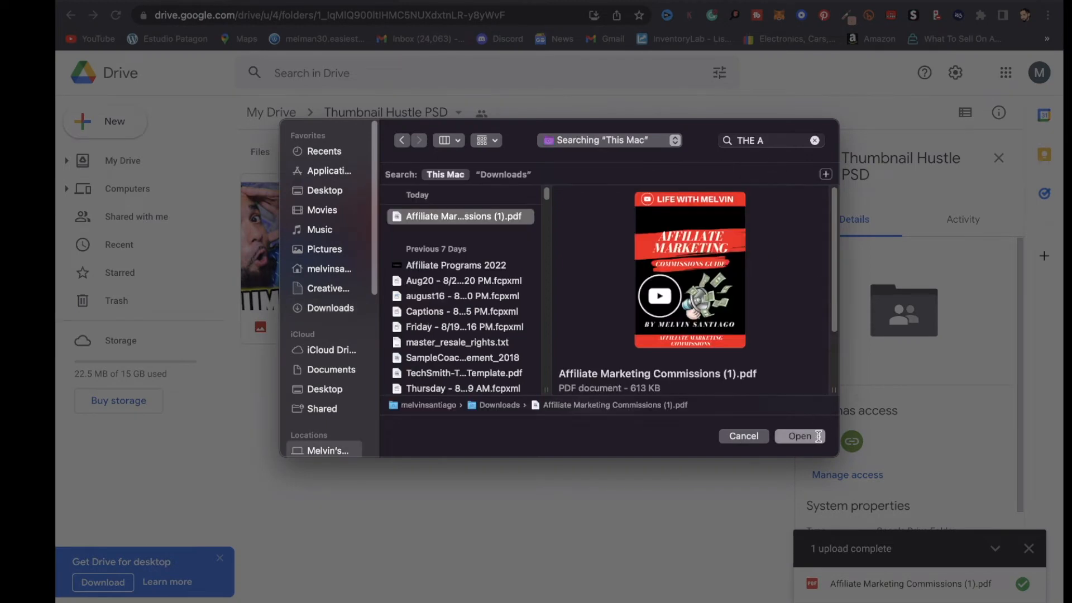
{"action": "left_click", "coordinate": [799, 436]}
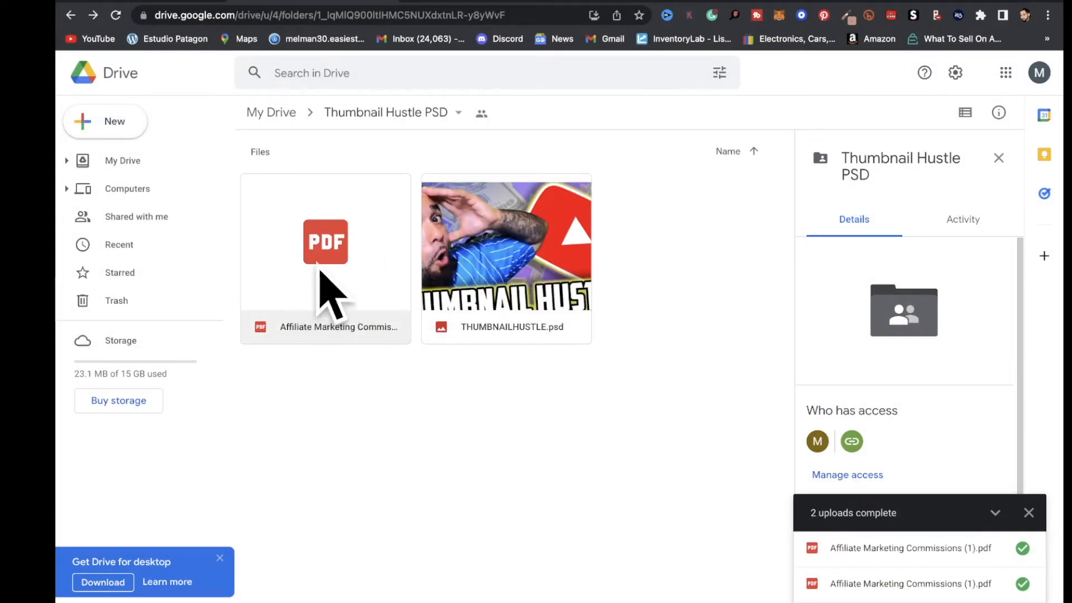
Open the uploaded Affiliate Marketing Commissions (1).pdf and skim its cover and first chapter pages
{"action": "double_click", "coordinate": [311, 335]}
{"action": "scroll", "coordinate": [709, 463], "scroll_direction": "down", "scroll_amount": 15}
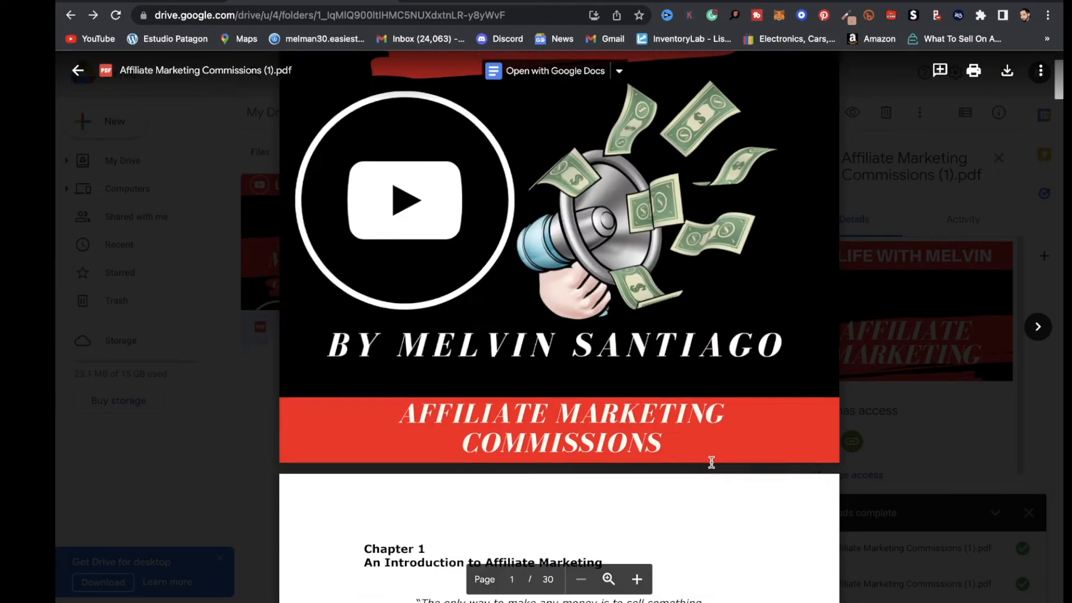
{"action": "scroll", "coordinate": [709, 467], "scroll_direction": "down", "scroll_amount": 4}
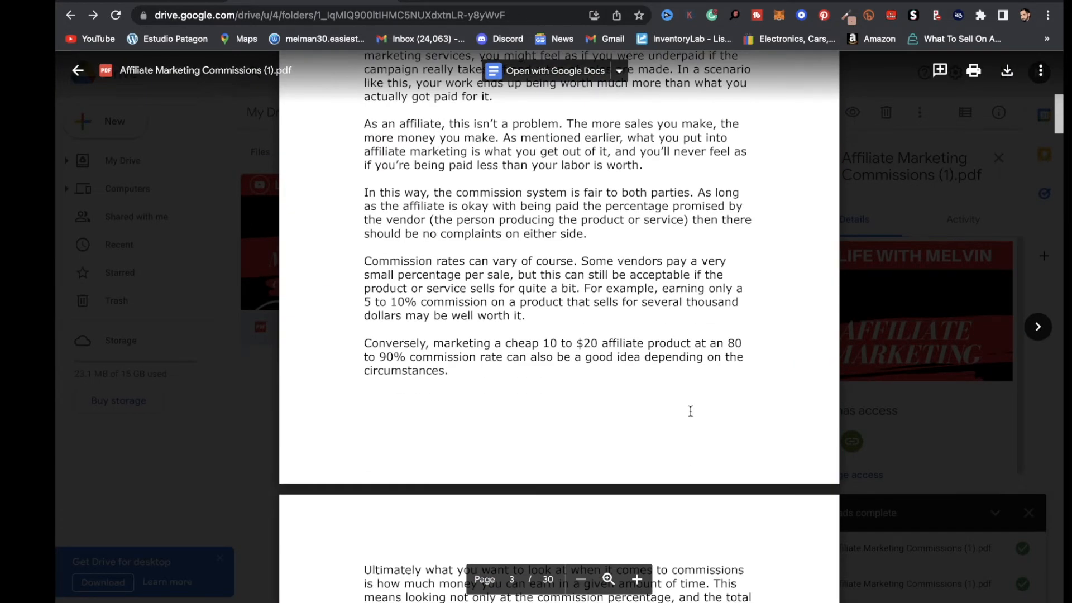
{"action": "scroll", "coordinate": [792, 319], "scroll_direction": "up", "scroll_amount": 18}
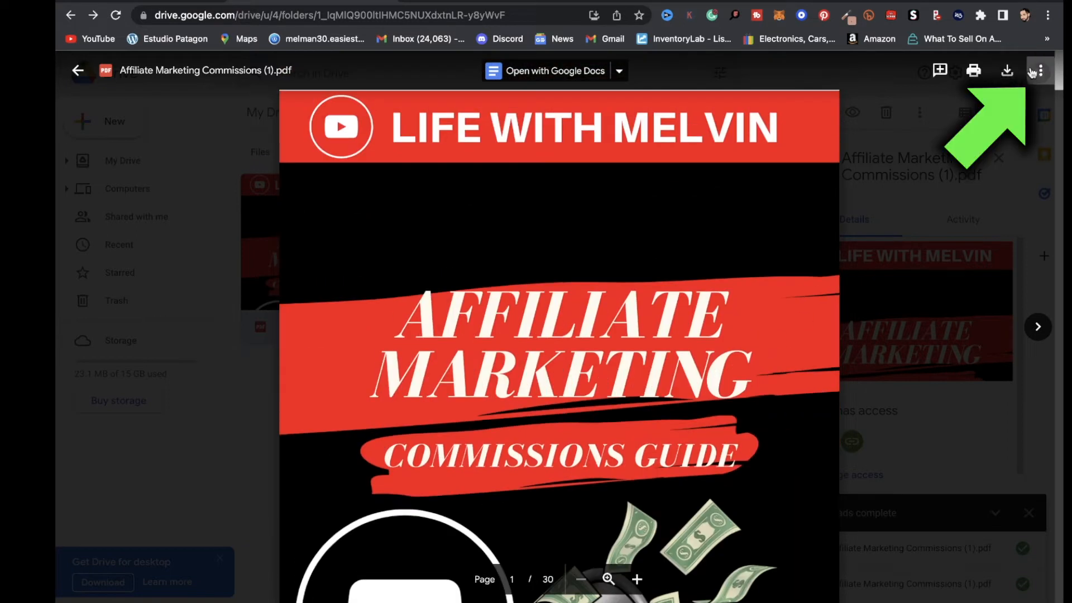
Share the PDF with general access for anyone with the link and copy its link
{"action": "left_click", "coordinate": [1035, 74]}
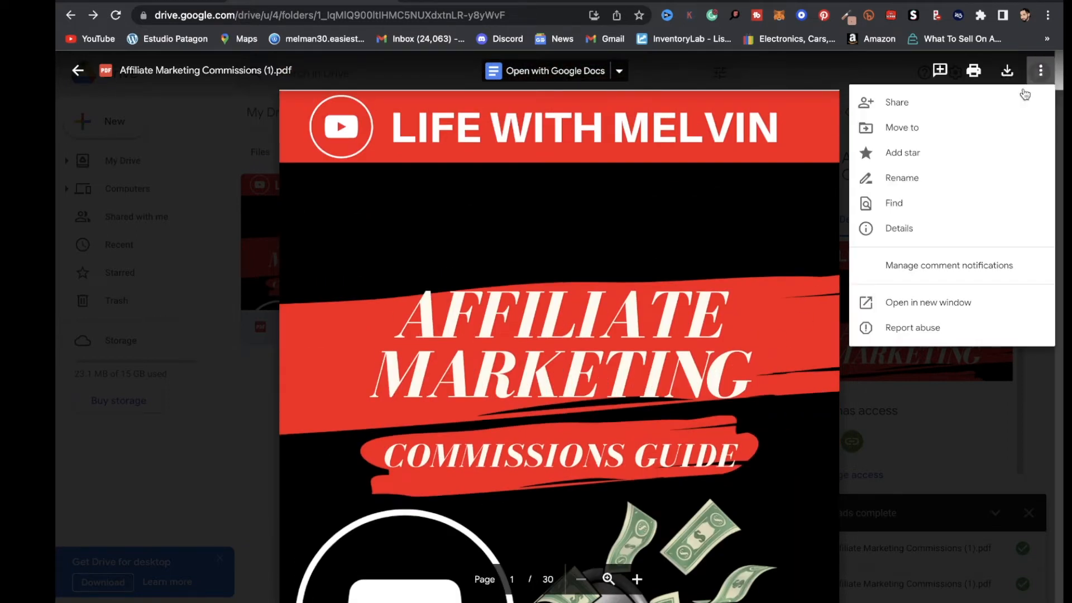
{"action": "left_click", "coordinate": [953, 112]}
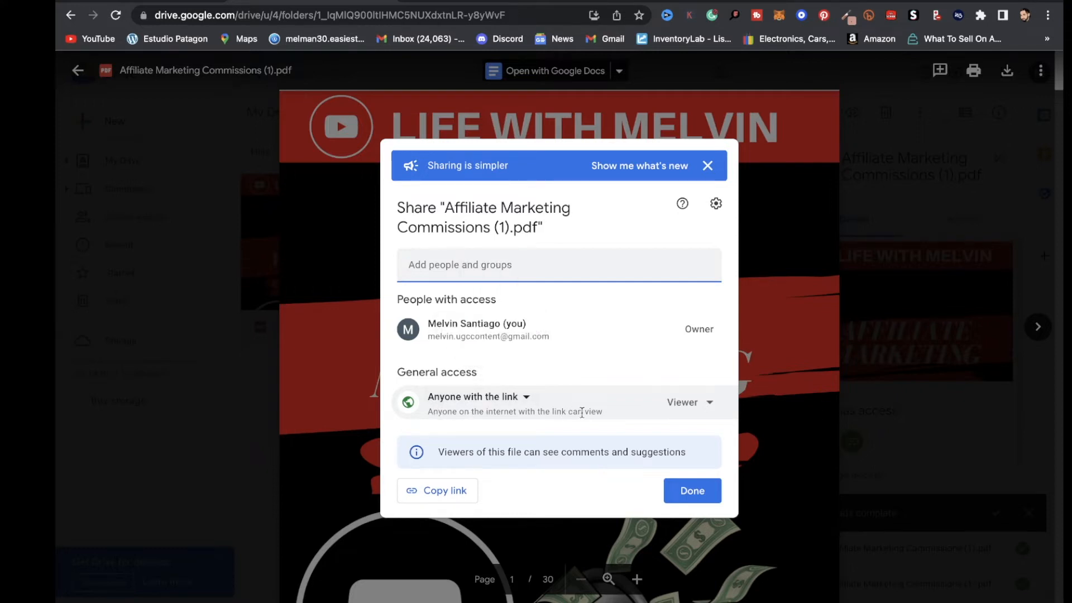
{"action": "left_click", "coordinate": [526, 398]}
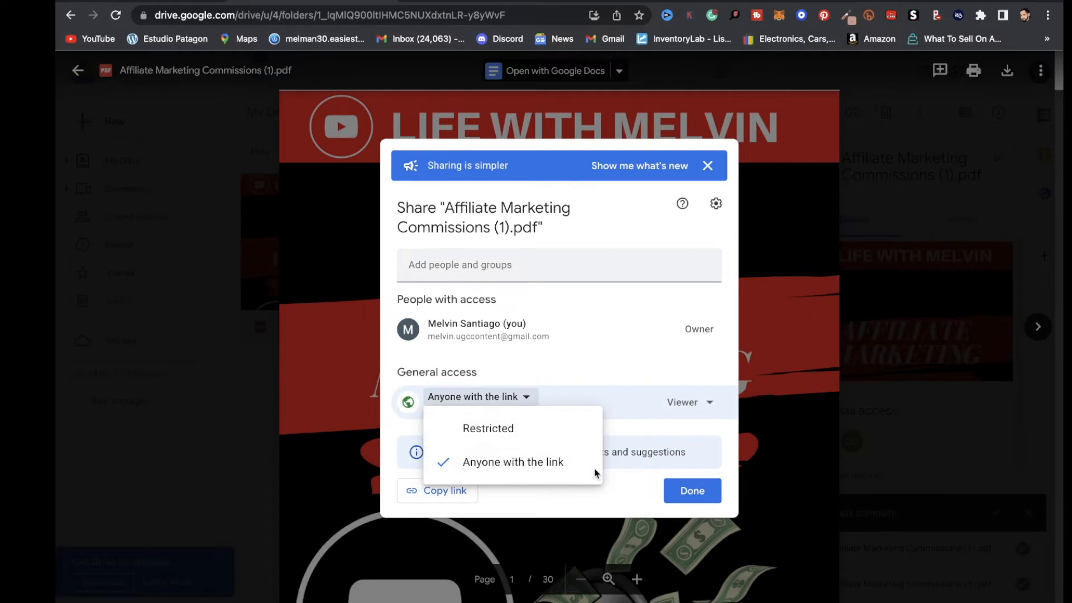
{"action": "left_click", "coordinate": [433, 493]}
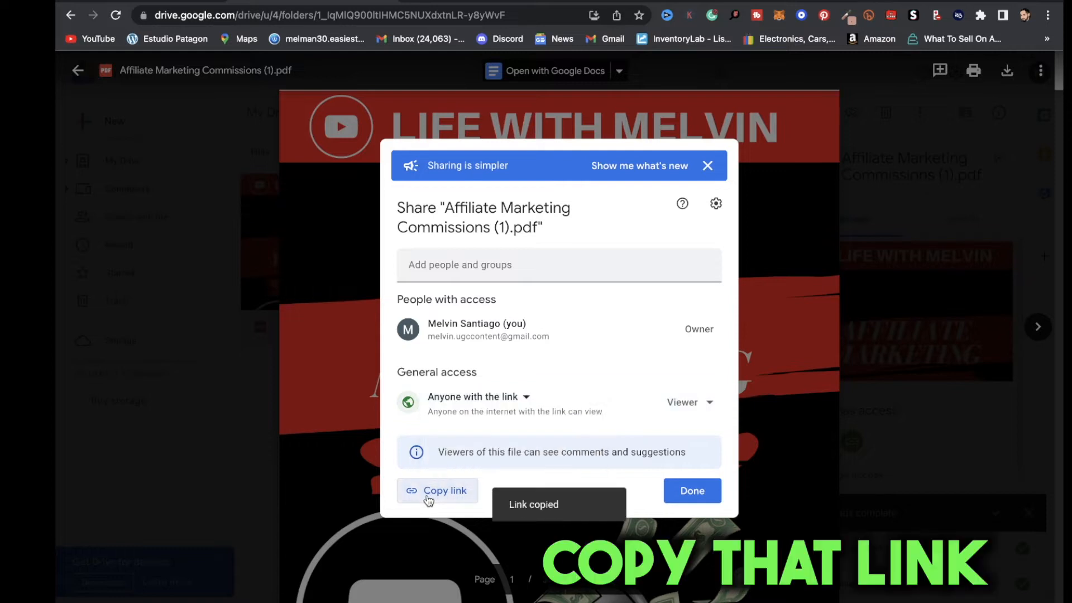
{"action": "left_click", "coordinate": [690, 491]}
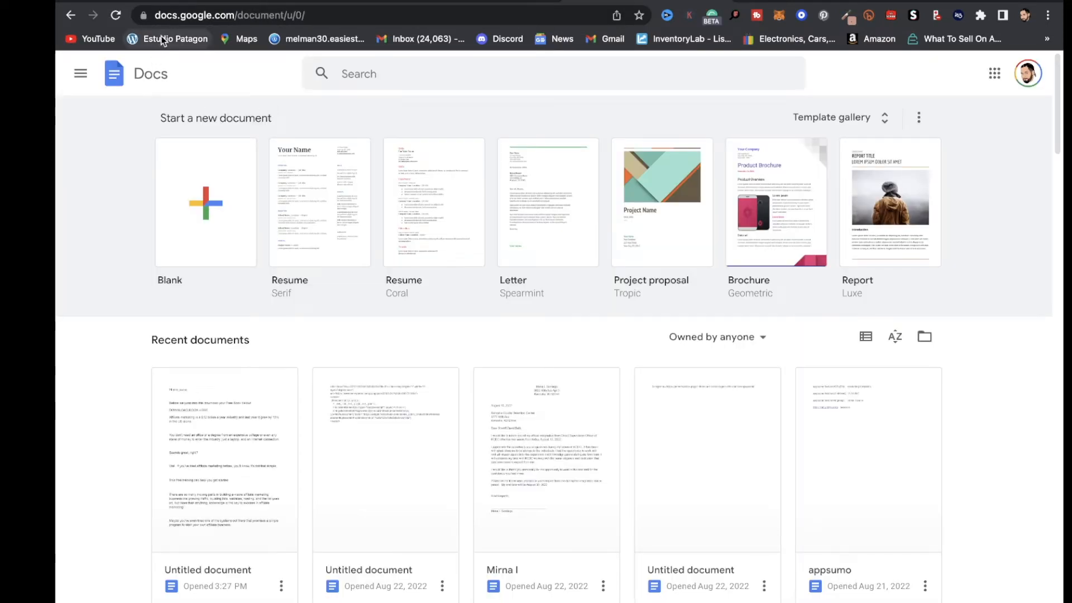
Create a blank document in Google Docs and paste the copied PDF link into it
{"action": "left_click", "coordinate": [203, 207]}
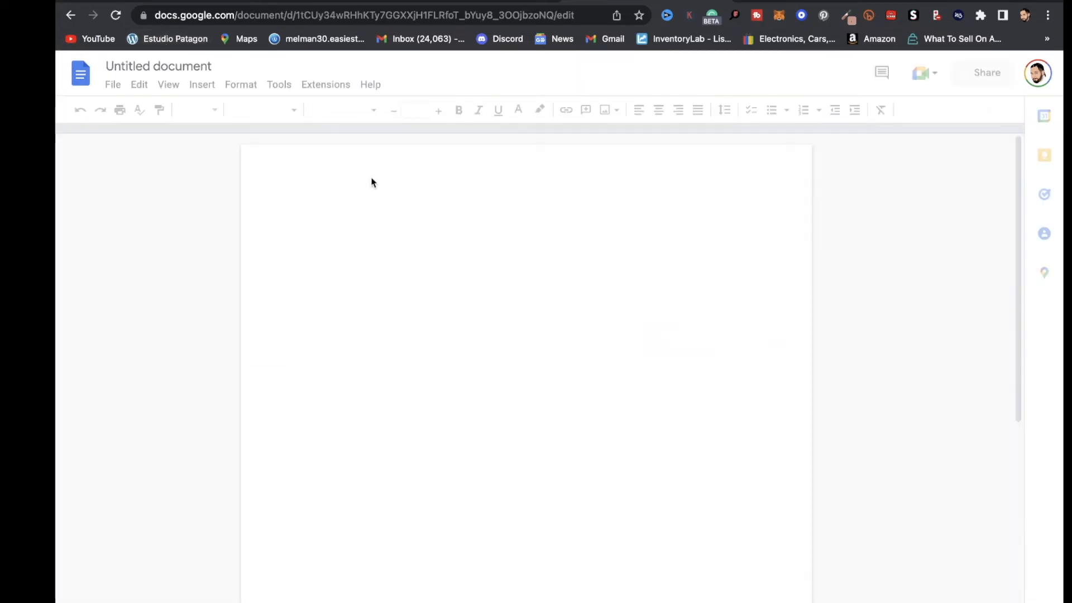
{"action": "key", "text": "super+v"}
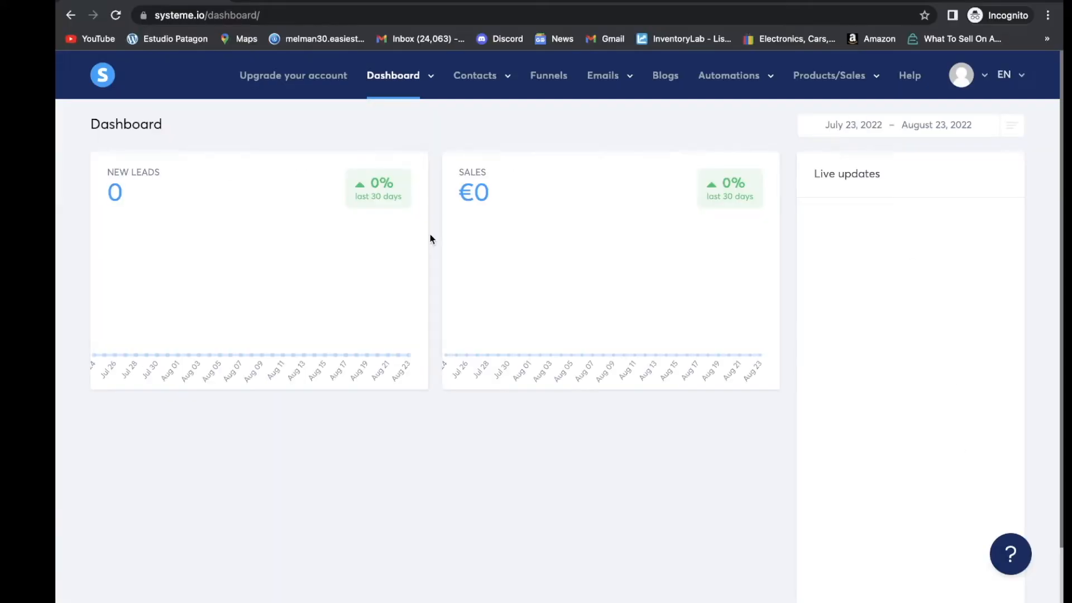
Create a systeme.io funnel named "The Commissions Ebook" with the Build an audience goal and U.S. Dollar as its currency
{"action": "left_click", "coordinate": [558, 76]}
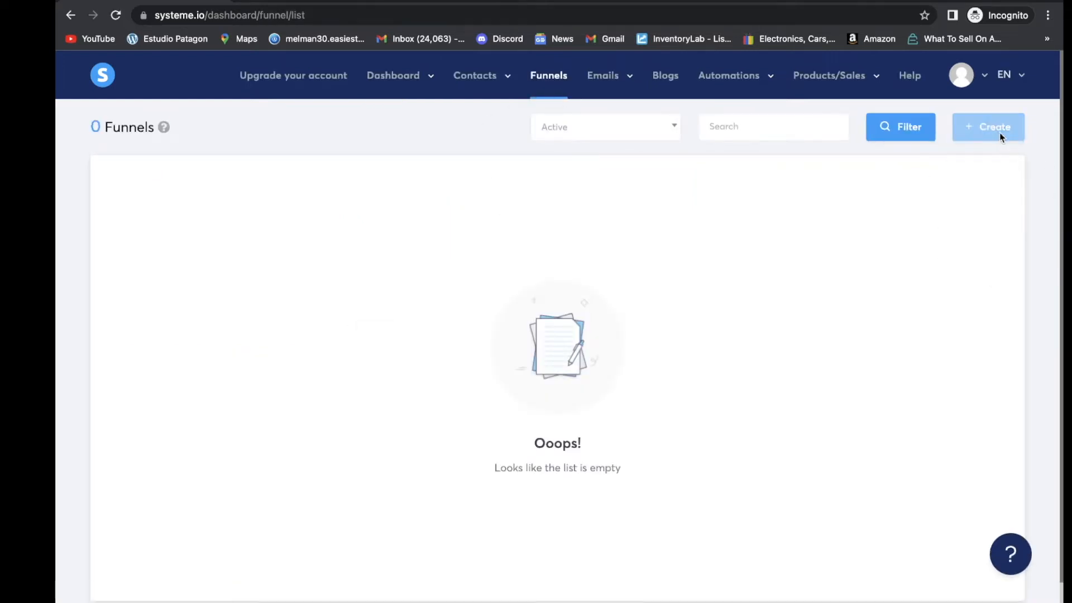
{"action": "left_click", "coordinate": [1001, 134]}
{"action": "left_click", "coordinate": [401, 246]}
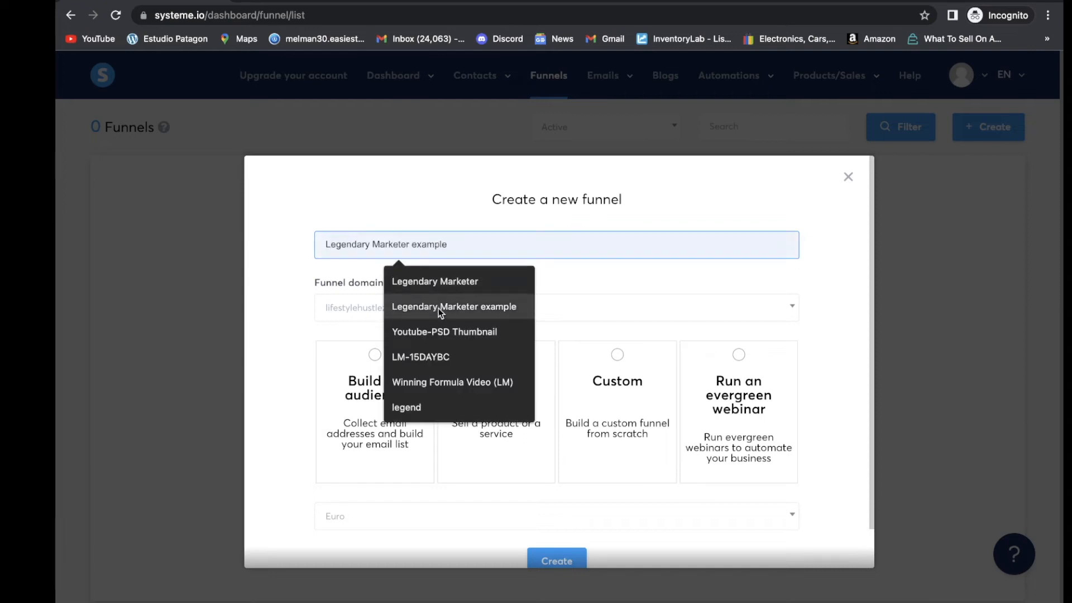
{"action": "type", "text": "The Commissions Ebook"}
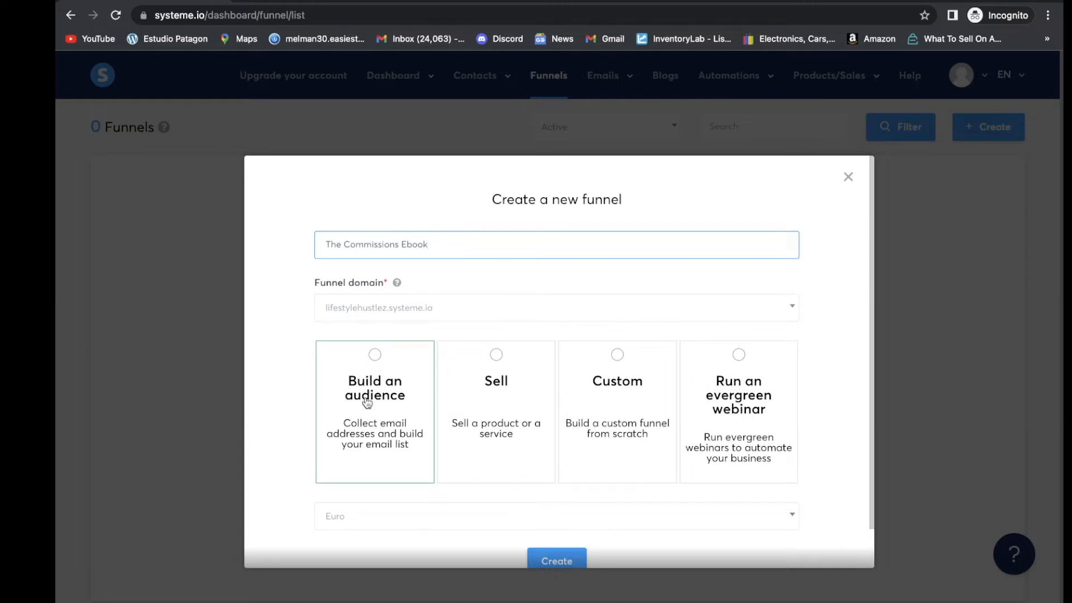
{"action": "left_click", "coordinate": [371, 354]}
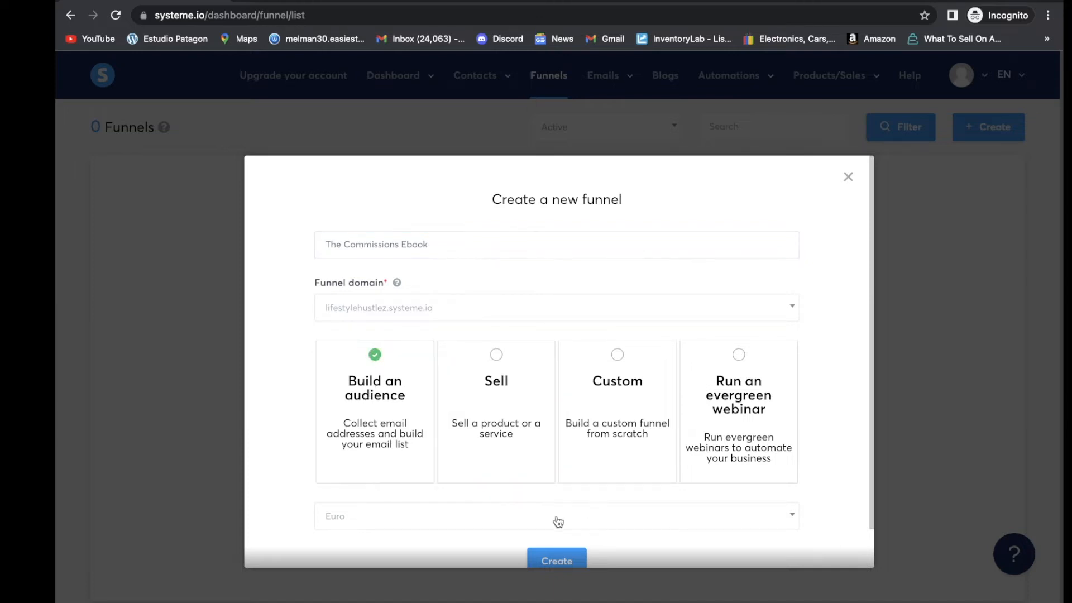
{"action": "left_click", "coordinate": [789, 515]}
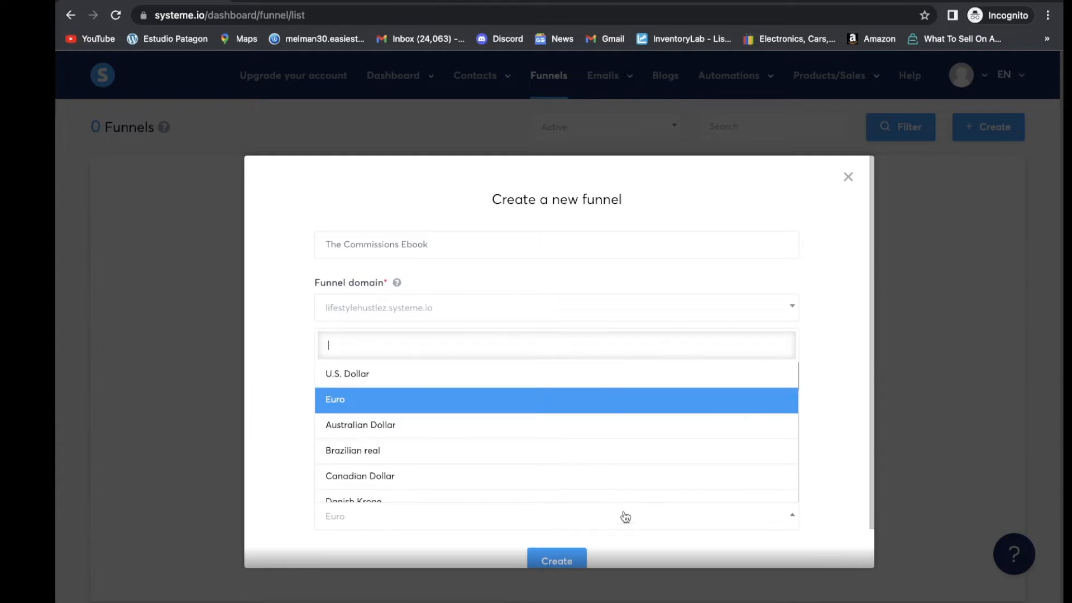
{"action": "left_click", "coordinate": [385, 375]}
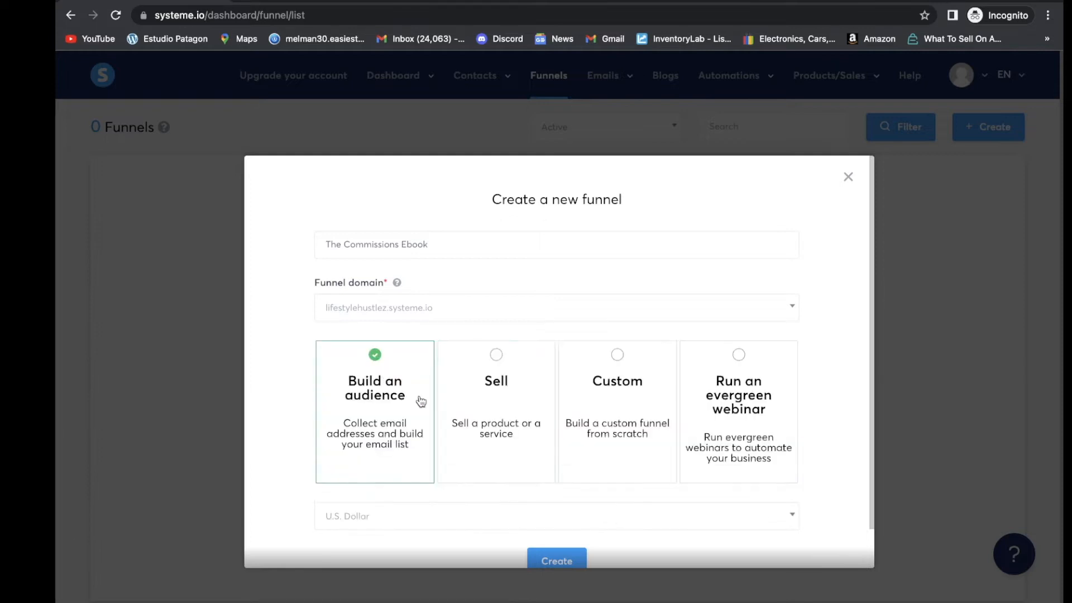
{"action": "left_click", "coordinate": [573, 560]}
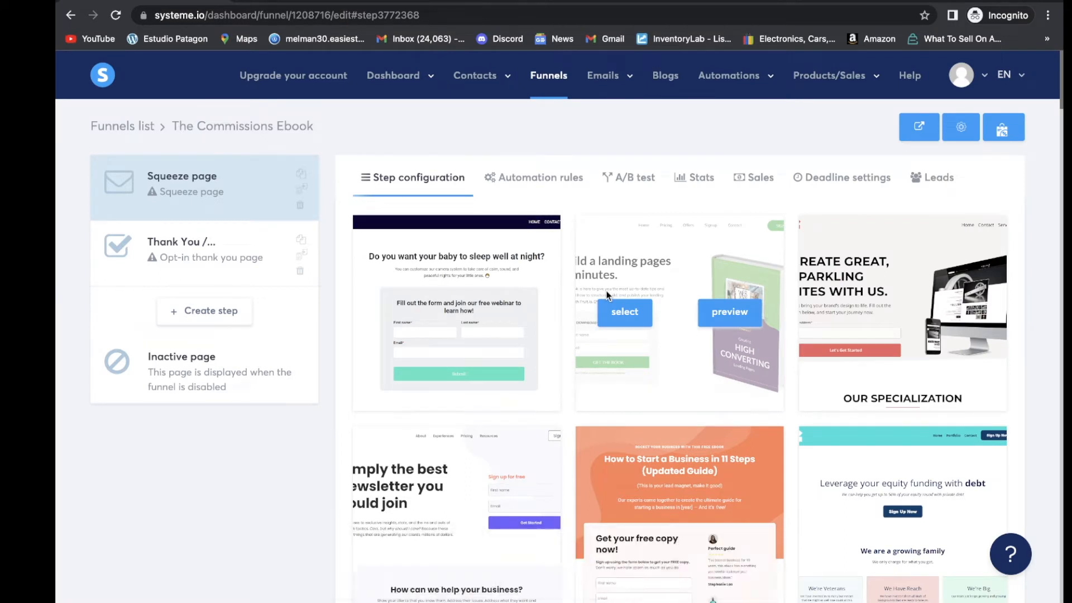
Preview the desert-themed "The 3 step system to sell on autopilot!" template and select it for the squeeze page
{"action": "scroll", "coordinate": [720, 350], "scroll_direction": "down", "scroll_amount": 12}
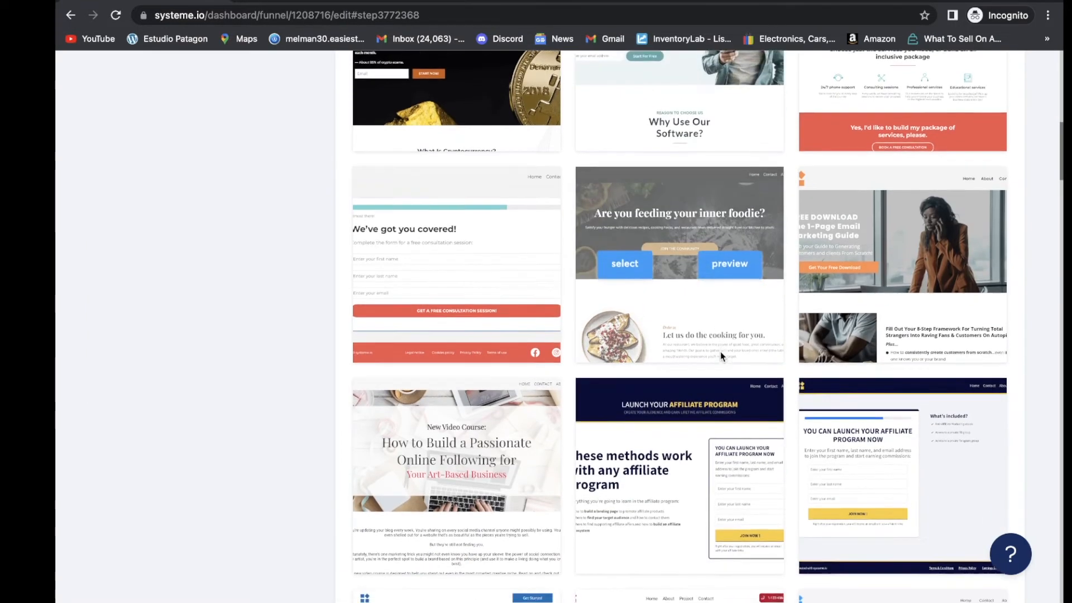
{"action": "scroll", "coordinate": [720, 350], "scroll_direction": "down", "scroll_amount": 4}
{"action": "scroll", "coordinate": [716, 358], "scroll_direction": "down", "scroll_amount": 20}
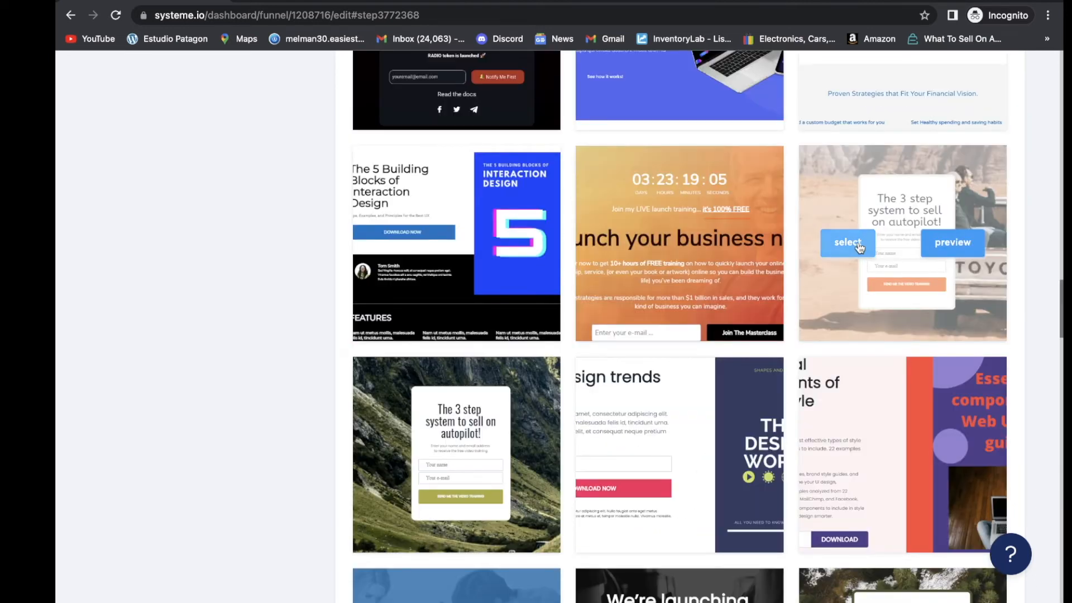
{"action": "left_click", "coordinate": [955, 245]}
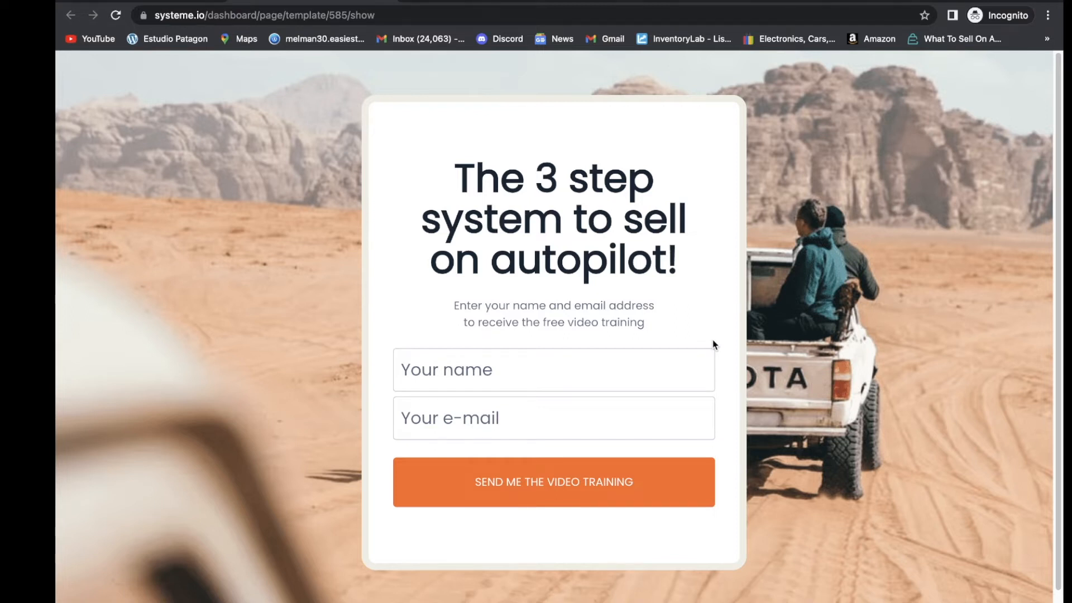
{"action": "left_click", "coordinate": [146, 1]}
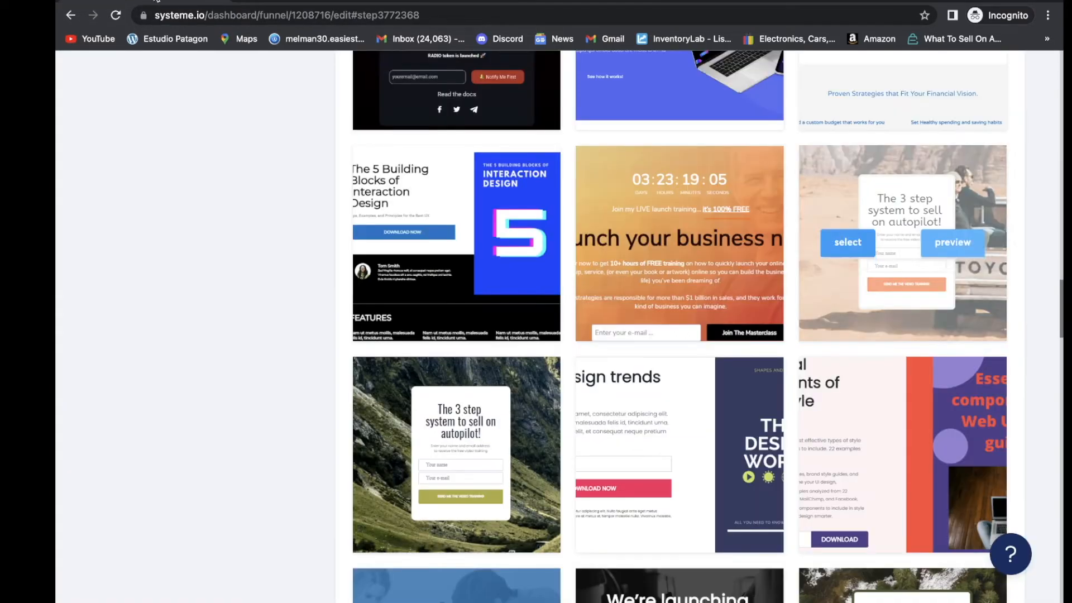
{"action": "left_click", "coordinate": [847, 243]}
Rename the squeeze page step to "Free Ebook", set its URL path to "freeebook" and save the step
{"action": "left_click_drag", "start_coordinate": [430, 244], "coordinate": [363, 246]}
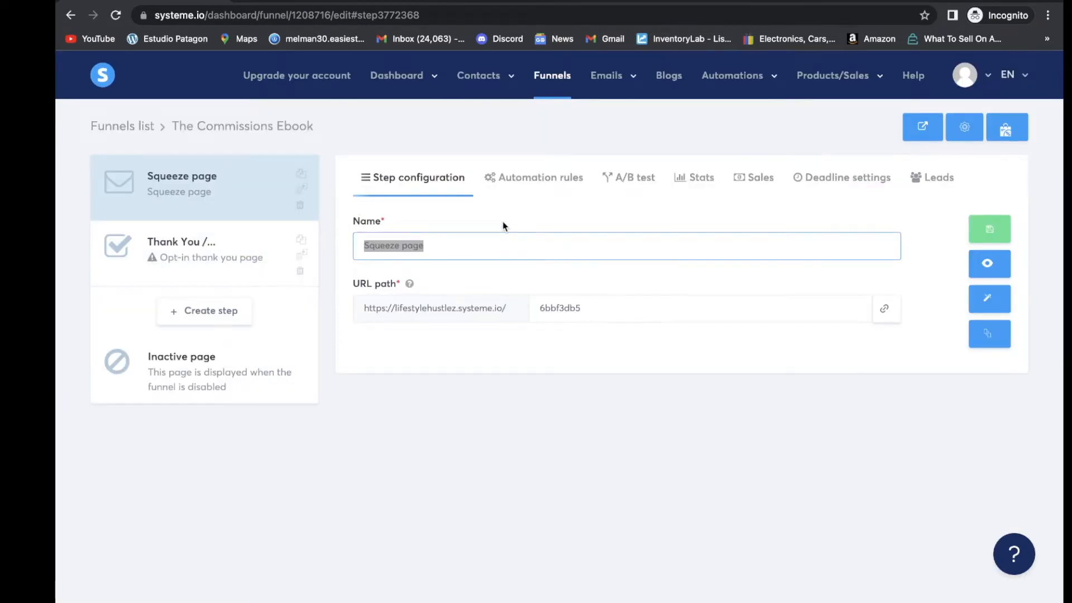
{"action": "type", "text": "Free Ebook"}
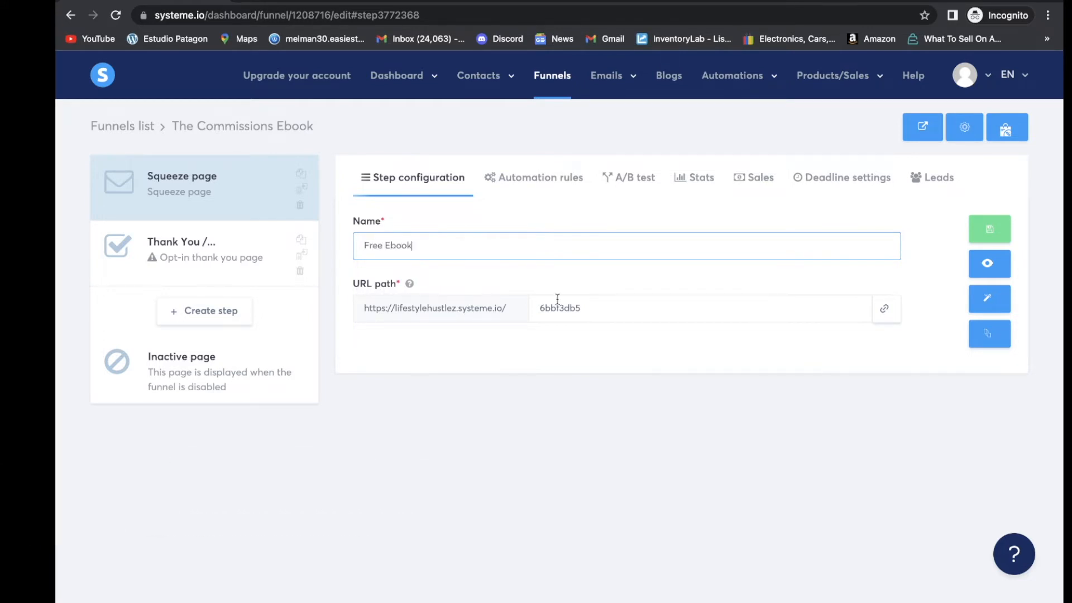
{"action": "key", "text": "Tab"}
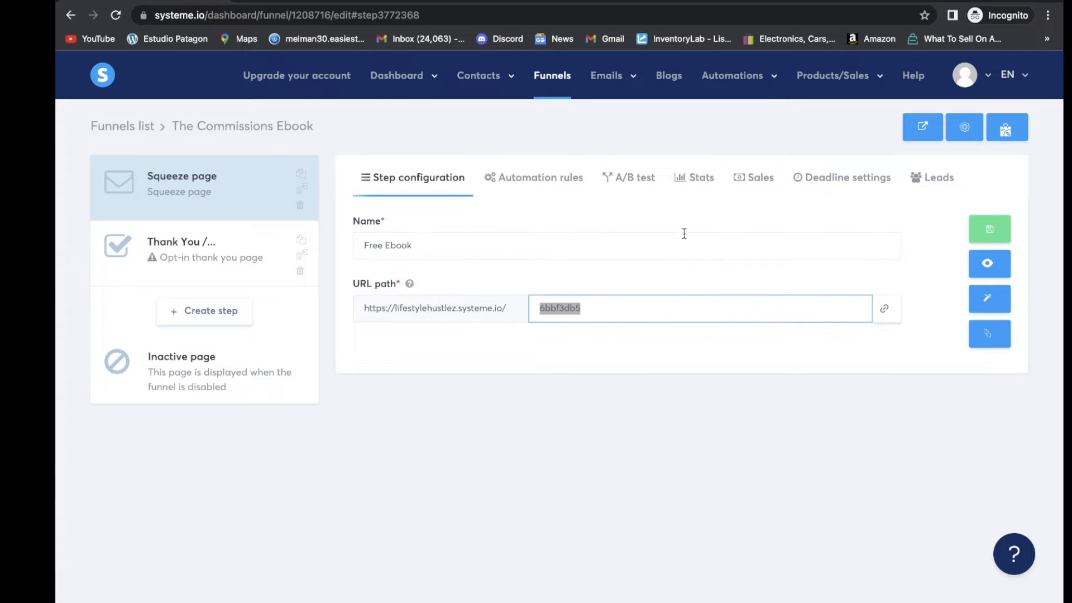
{"action": "type", "text": "freebook"}
{"action": "left_click", "coordinate": [988, 231]}
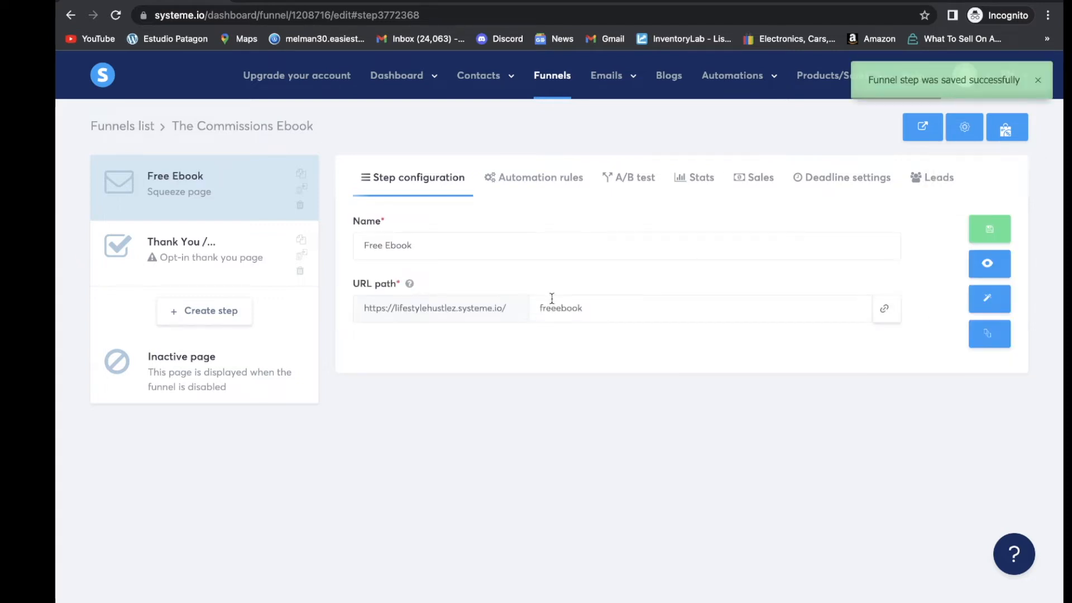
Edit the Free Ebook page, set the main section's background color to black (000000) and save the changes
{"action": "left_click", "coordinate": [988, 305]}
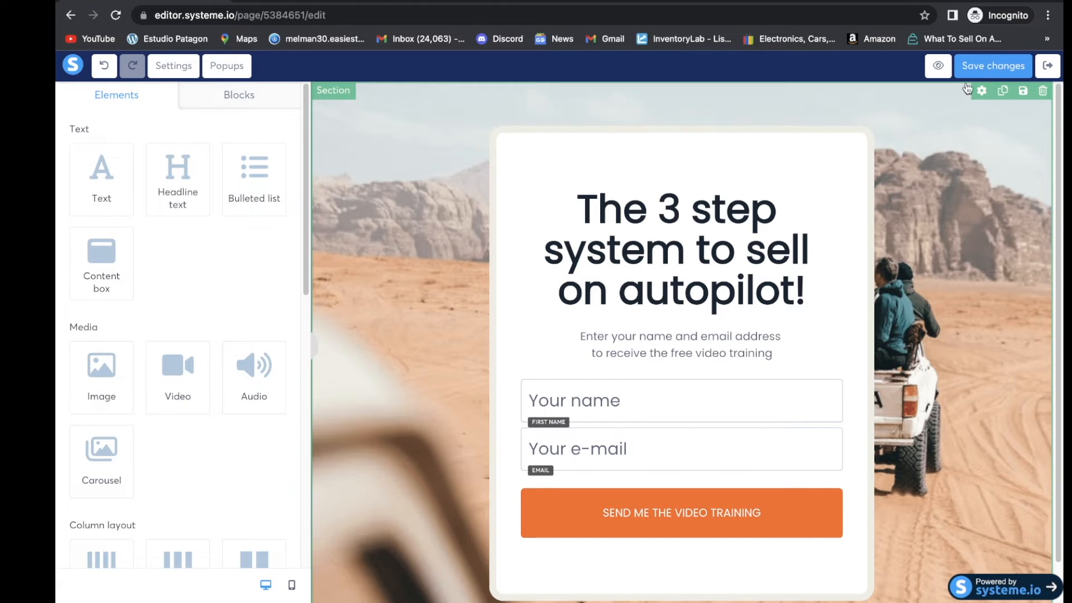
{"action": "left_click", "coordinate": [1002, 208]}
{"action": "scroll", "coordinate": [229, 438], "scroll_direction": "down", "scroll_amount": 3}
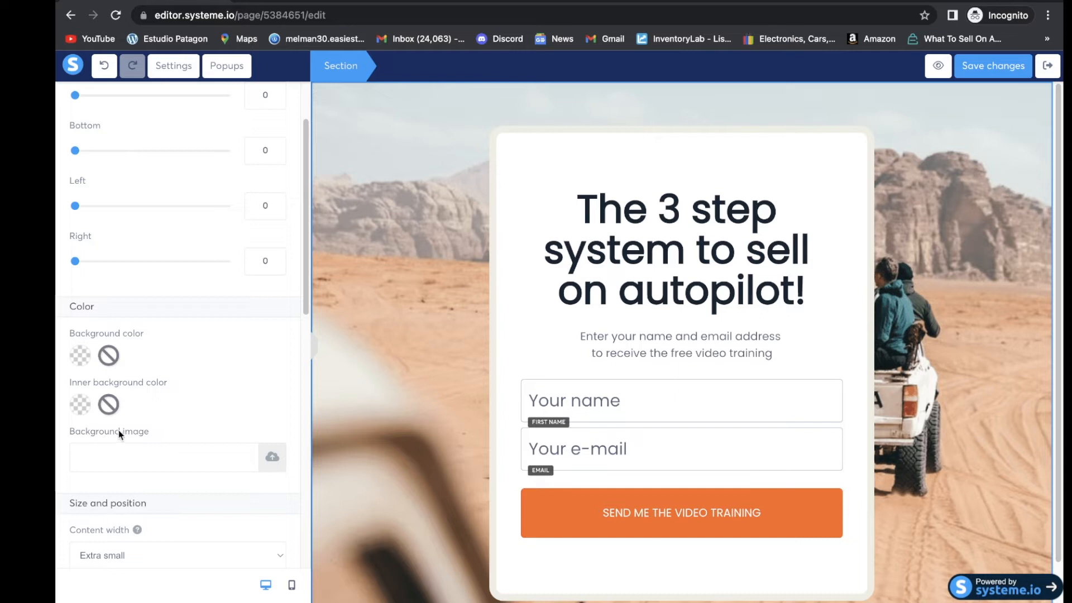
{"action": "left_click", "coordinate": [272, 462]}
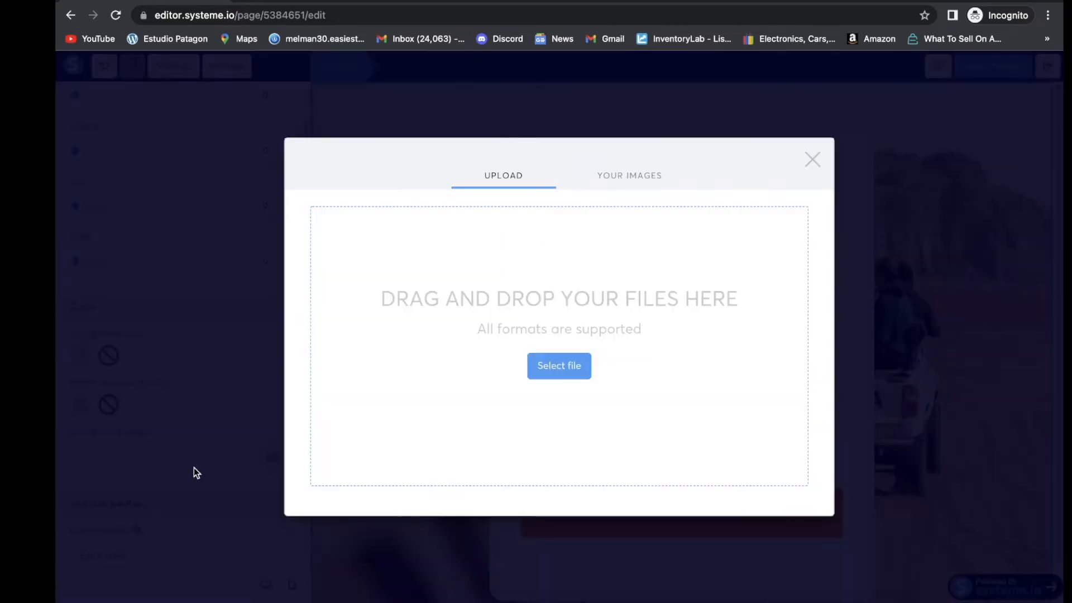
{"action": "left_click", "coordinate": [812, 160]}
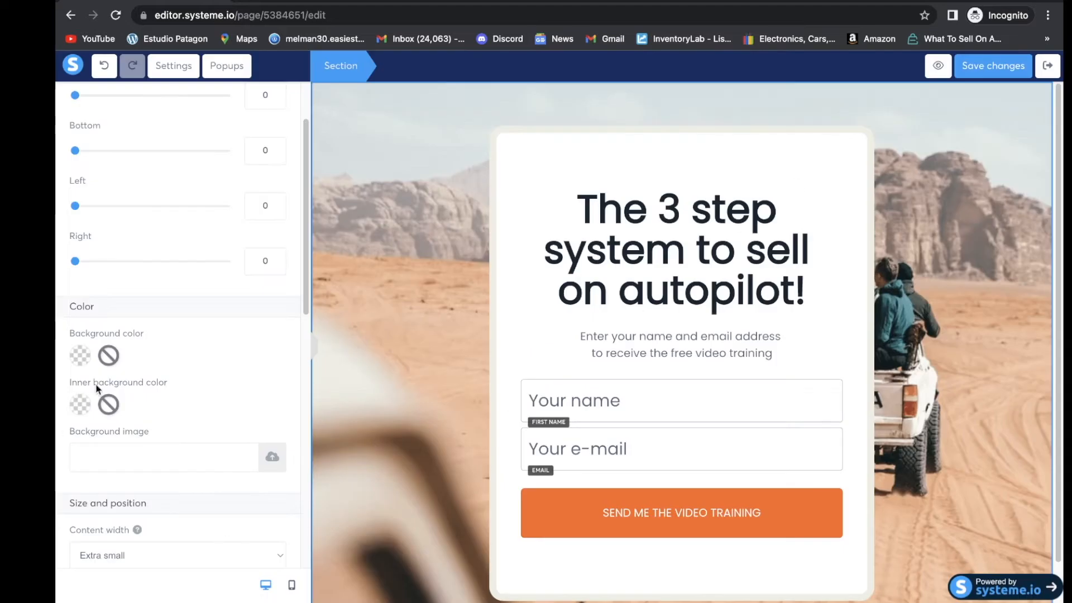
{"action": "left_click", "coordinate": [79, 353]}
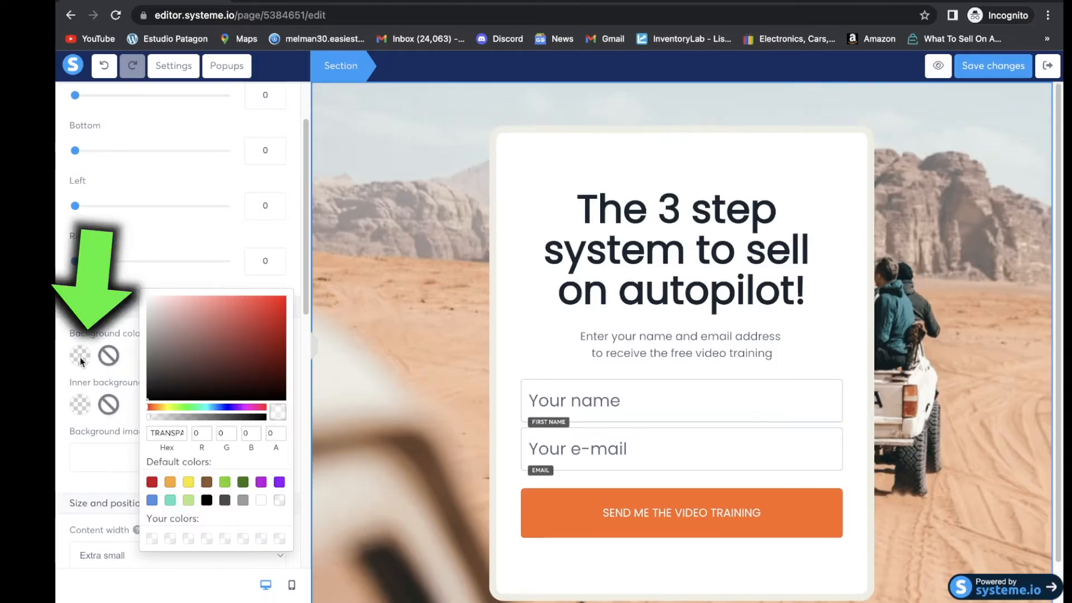
{"action": "left_click", "coordinate": [207, 500]}
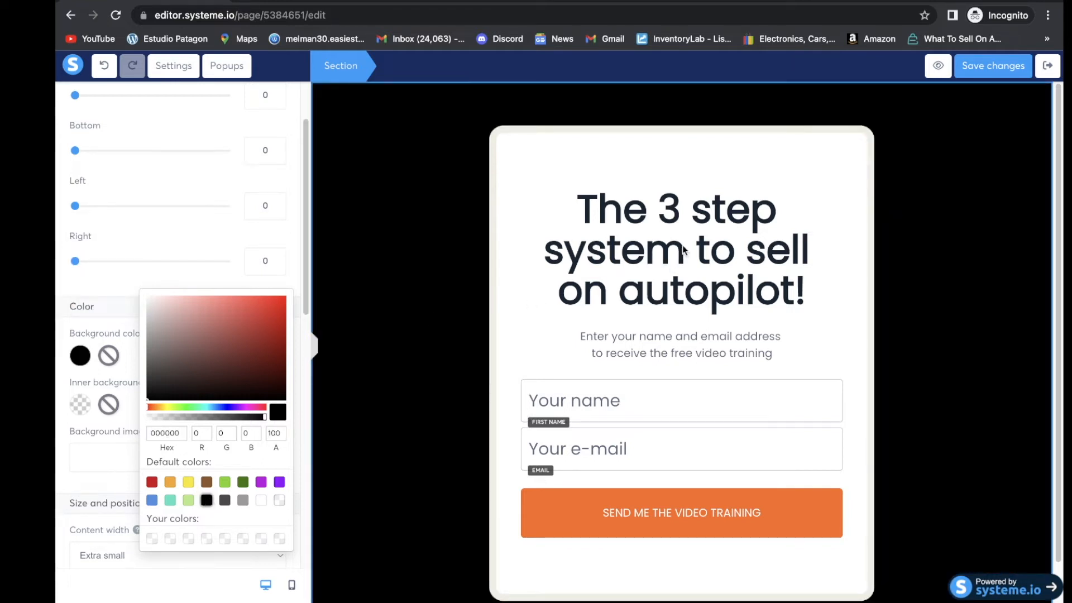
{"action": "left_click", "coordinate": [999, 66]}
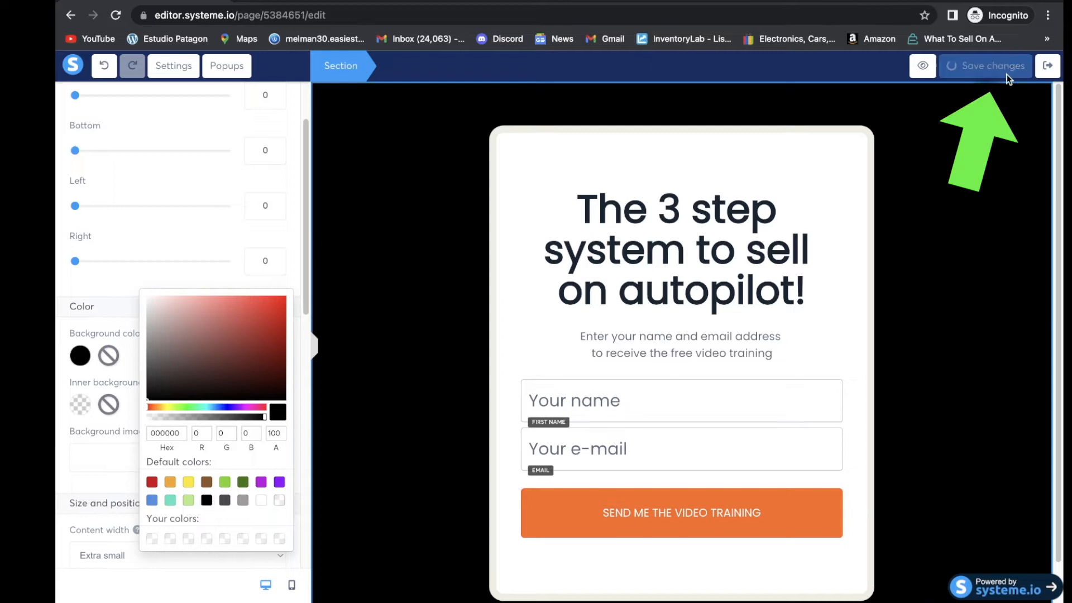
Replace the squeeze page headline with "How To Start Your Own Successful Online Business!"
{"action": "left_click", "coordinate": [769, 271]}
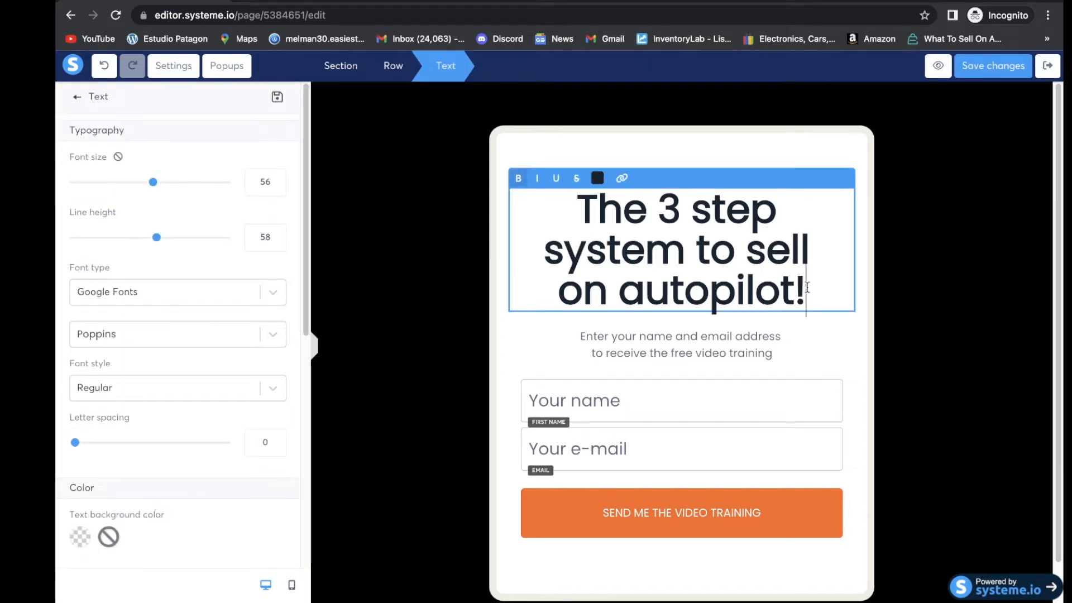
{"action": "left_click_drag", "start_coordinate": [806, 289], "coordinate": [575, 209]}
{"action": "type", "text": "How To Start Your Own Successful Online Business!"}
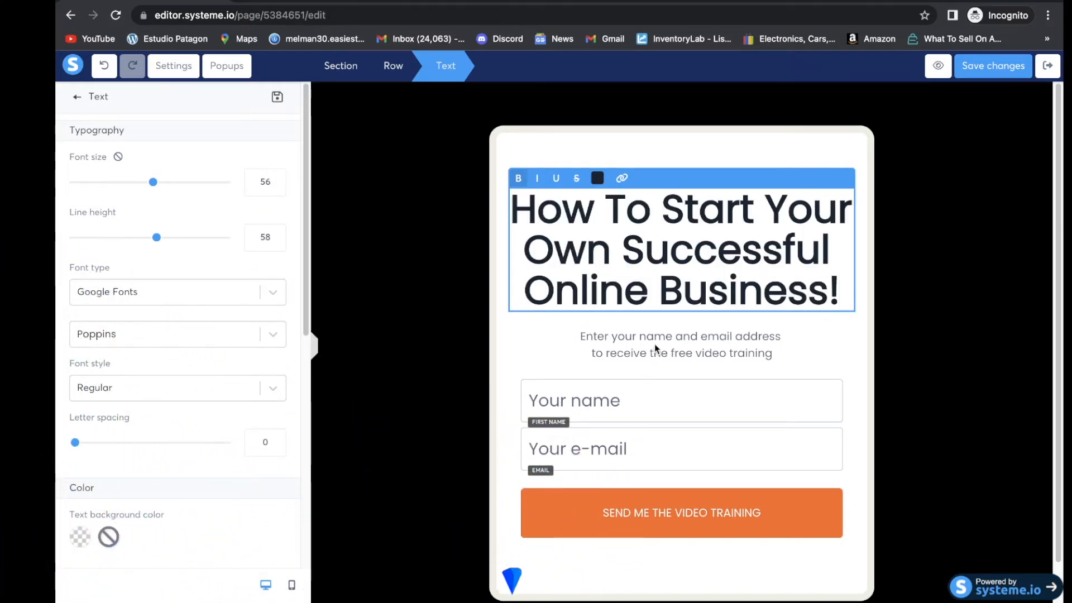
Replace the text below the headline with "(100% FREE DOWNLOAD + TRAINING)" and deselect it
{"action": "left_click", "coordinate": [762, 356]}
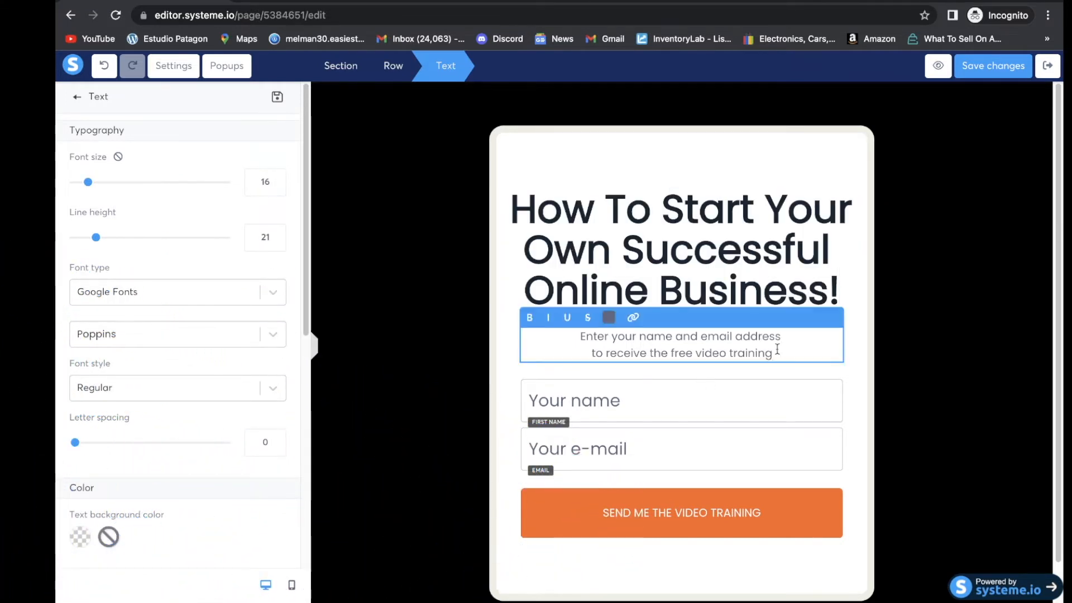
{"action": "key", "text": "shift+Home"}
{"action": "key", "text": "ctrl+a"}
{"action": "type", "text": "(100% FREE DOWNLOAD +"}
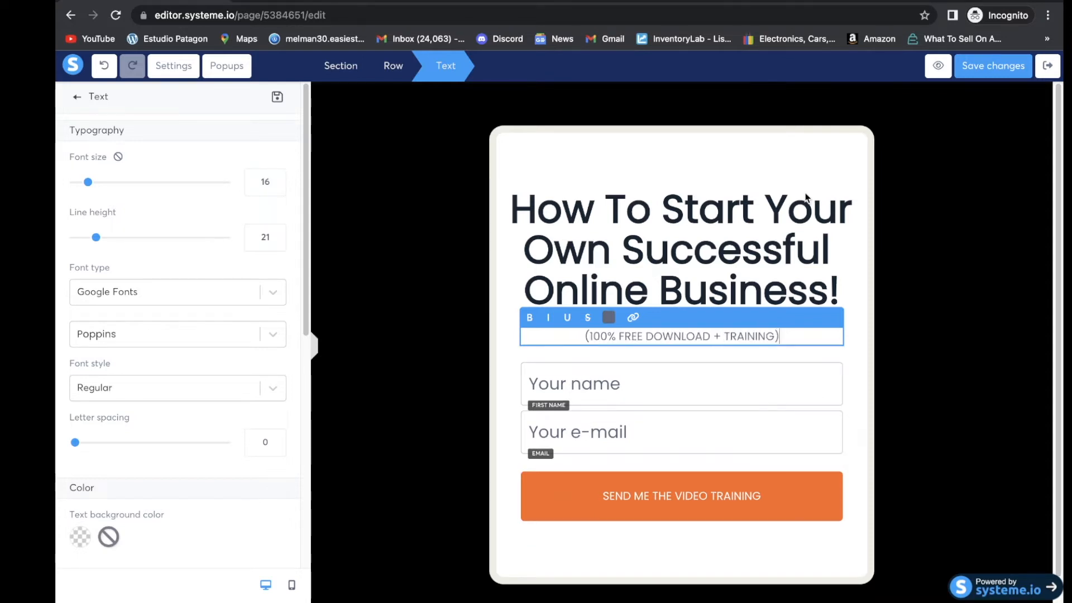
{"action": "type", "text": " TRAINING)"}
{"action": "left_click", "coordinate": [813, 177]}
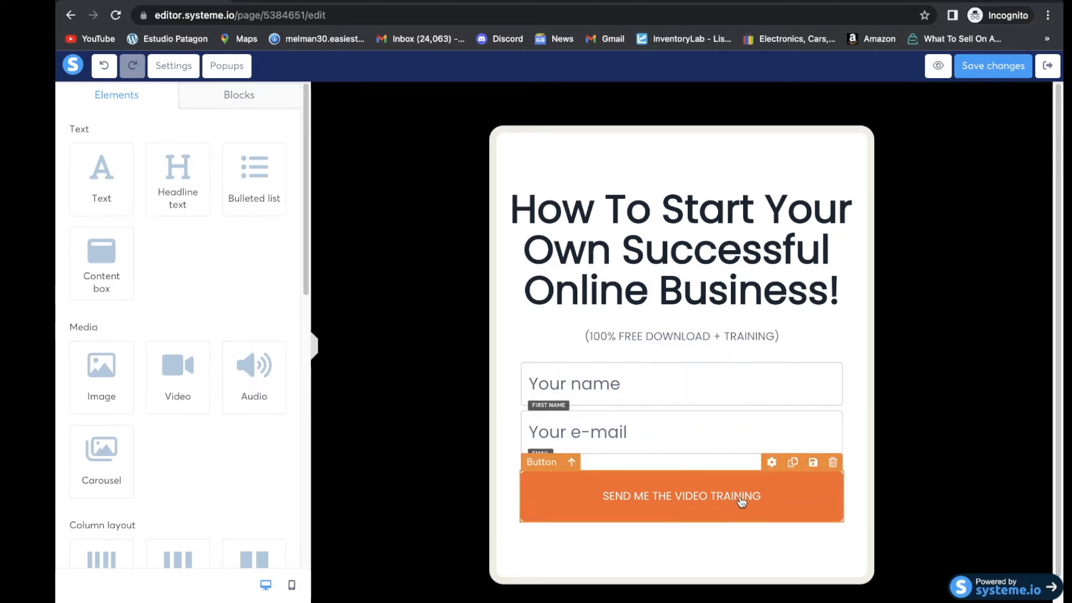
Check the form action settings of the "SEND ME THE VIDEO TRAINING" button and exit the page editor
{"action": "left_click", "coordinate": [766, 507]}
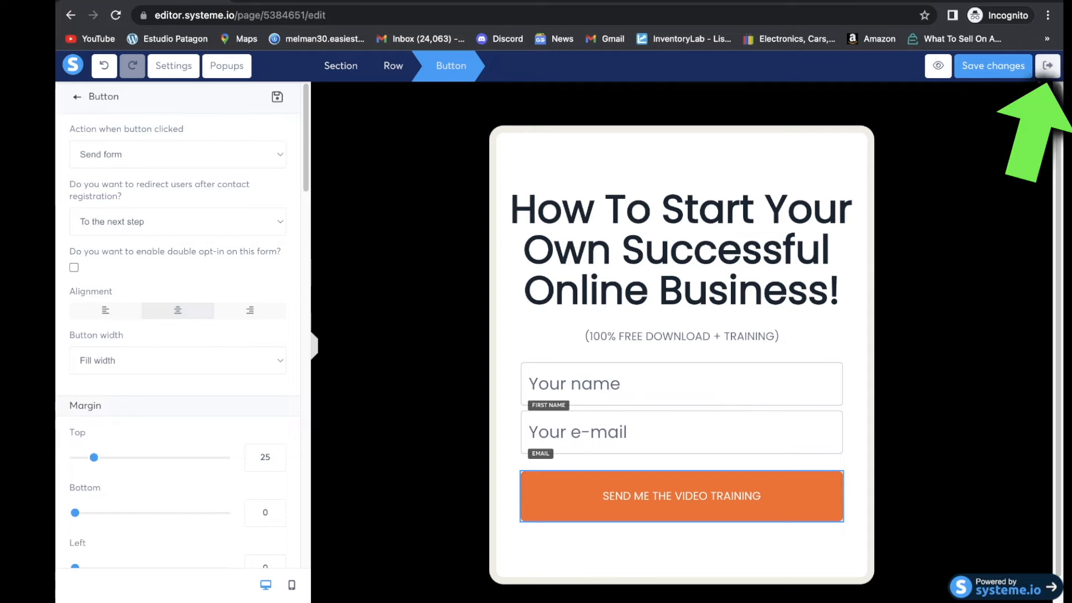
{"action": "left_click", "coordinate": [1048, 67]}
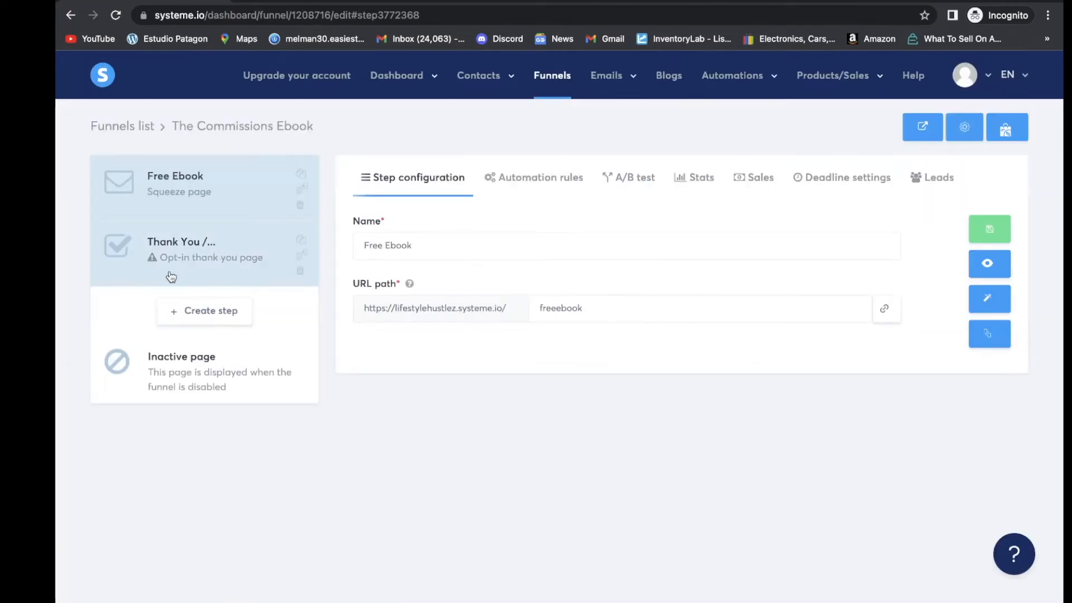
Select the "Thank you for subscribing!" thumbs-up template for the opt-in thank you page step
{"action": "left_click", "coordinate": [216, 266]}
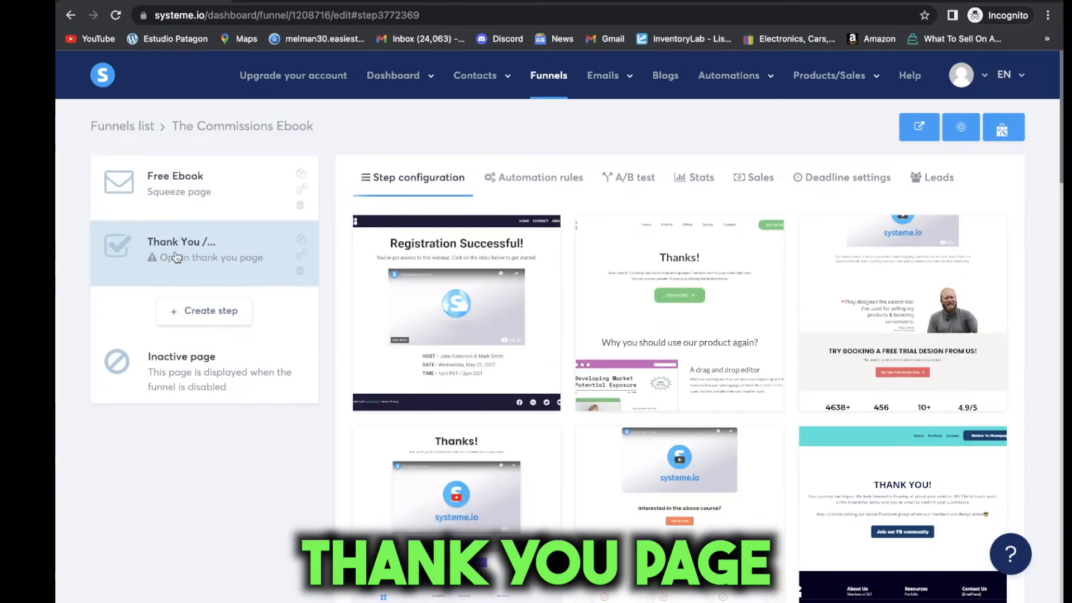
{"action": "scroll", "coordinate": [639, 453], "scroll_direction": "down", "scroll_amount": 10}
{"action": "scroll", "coordinate": [638, 454], "scroll_direction": "down", "scroll_amount": 6}
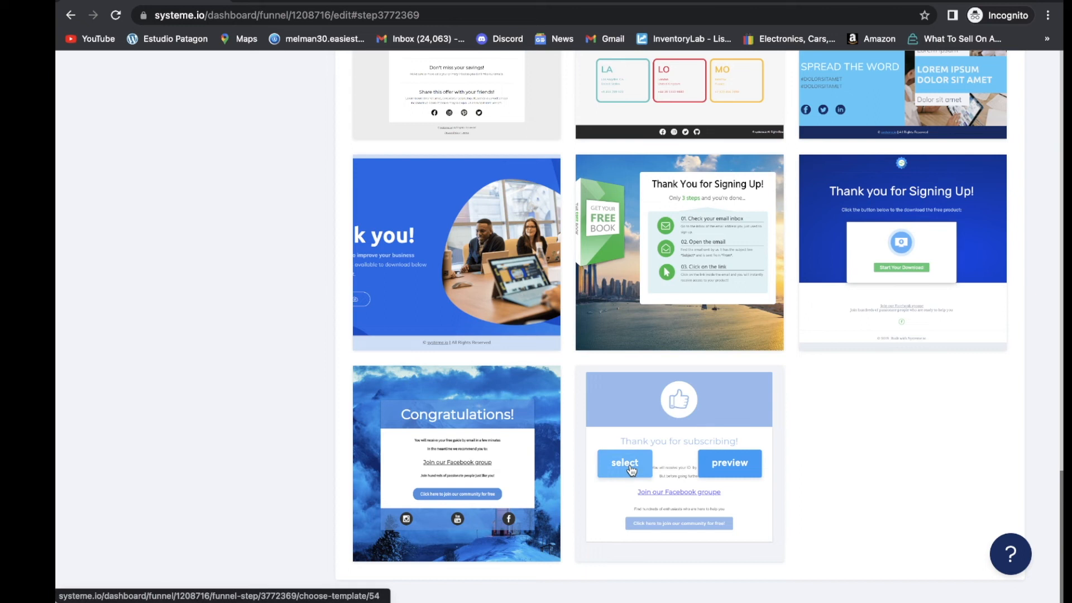
{"action": "left_click", "coordinate": [630, 468]}
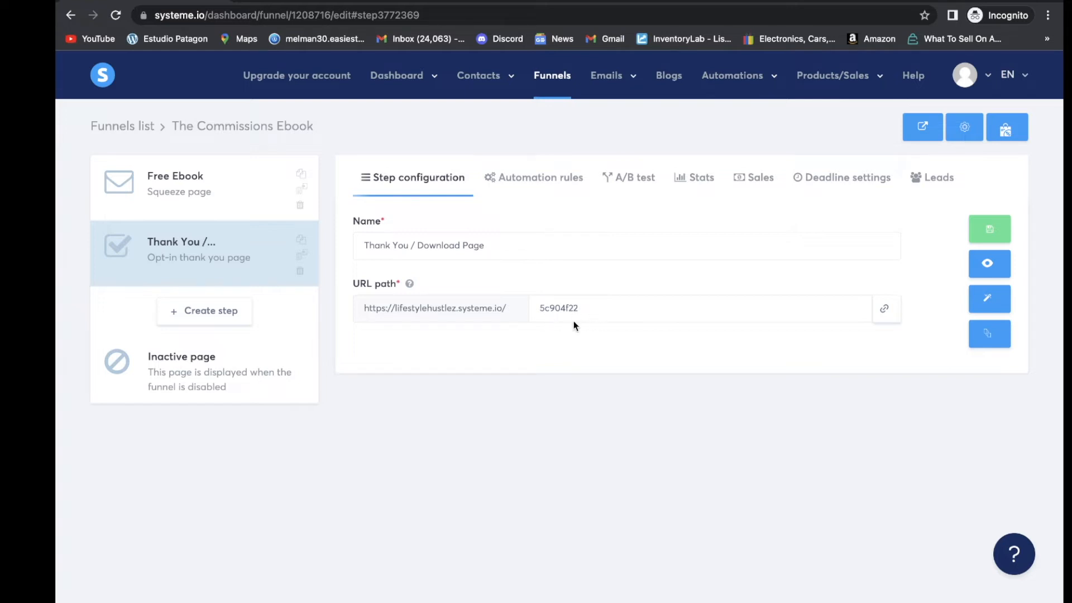
Set the thank you step's URL path to "Thankyou", save the step and open its page for editing
{"action": "double_click", "coordinate": [586, 309]}
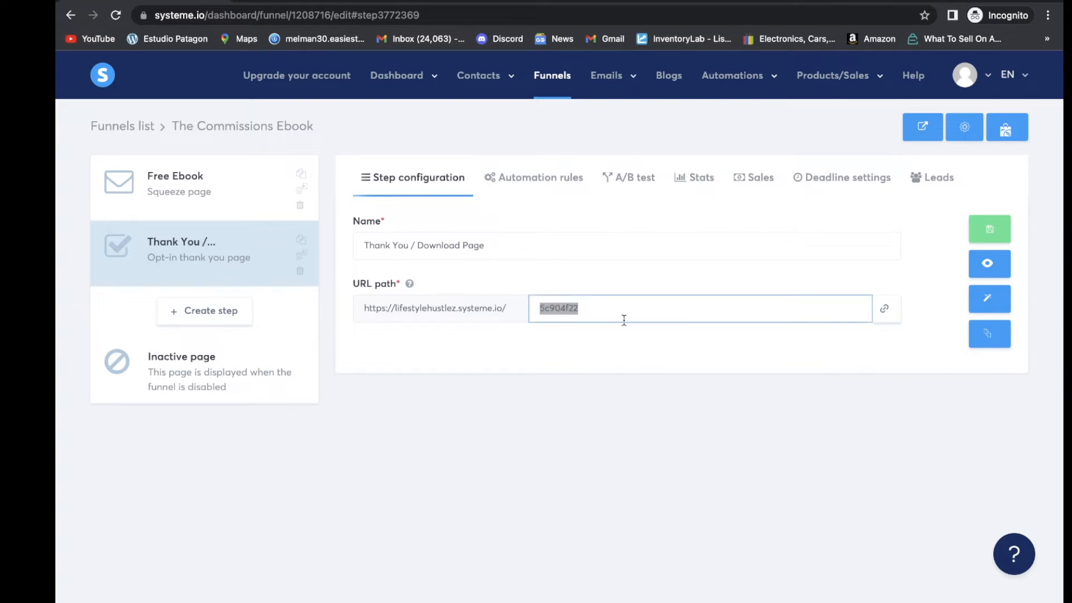
{"action": "type", "text": "Thank"}
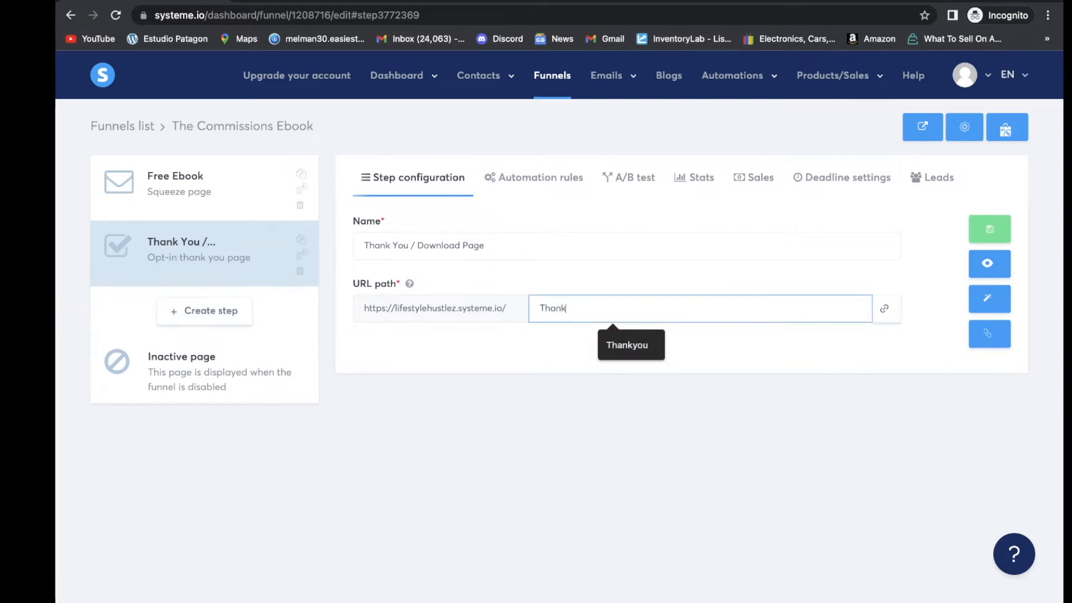
{"action": "type", "text": "you"}
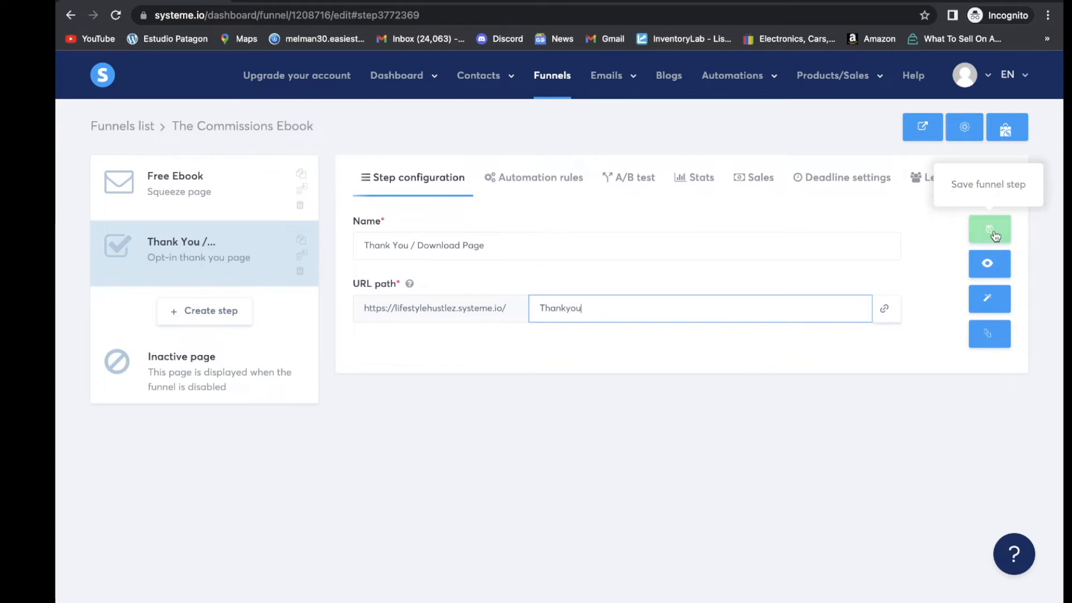
{"action": "left_click", "coordinate": [993, 234]}
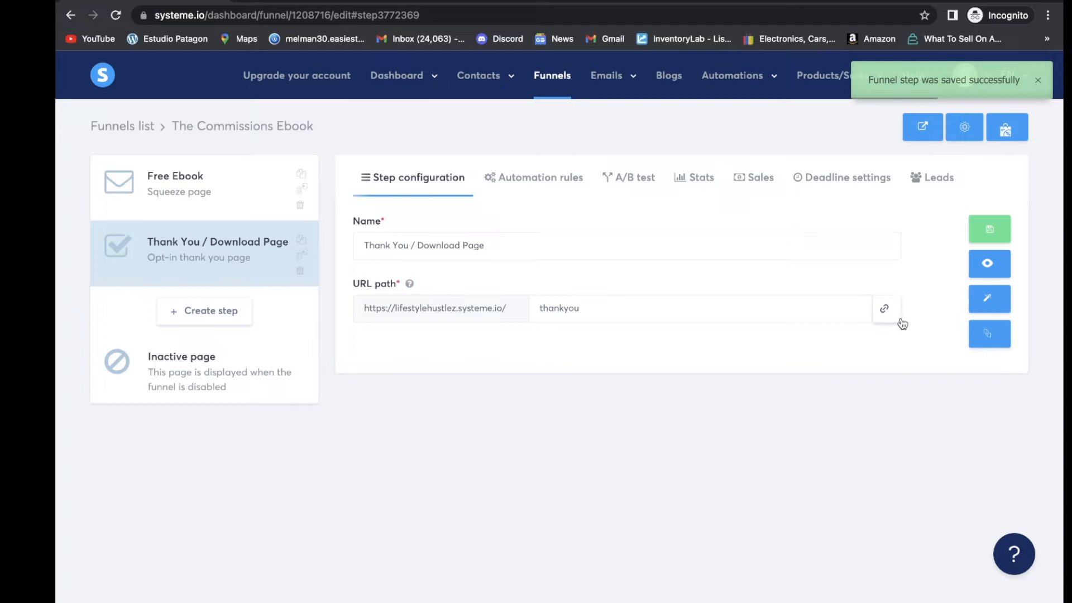
{"action": "left_click", "coordinate": [989, 302]}
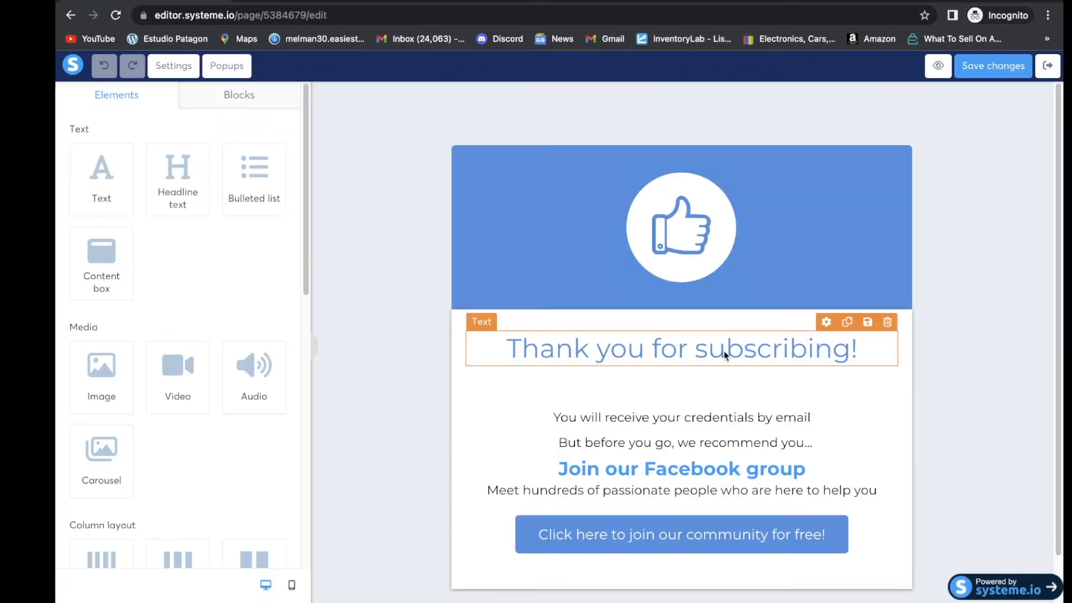
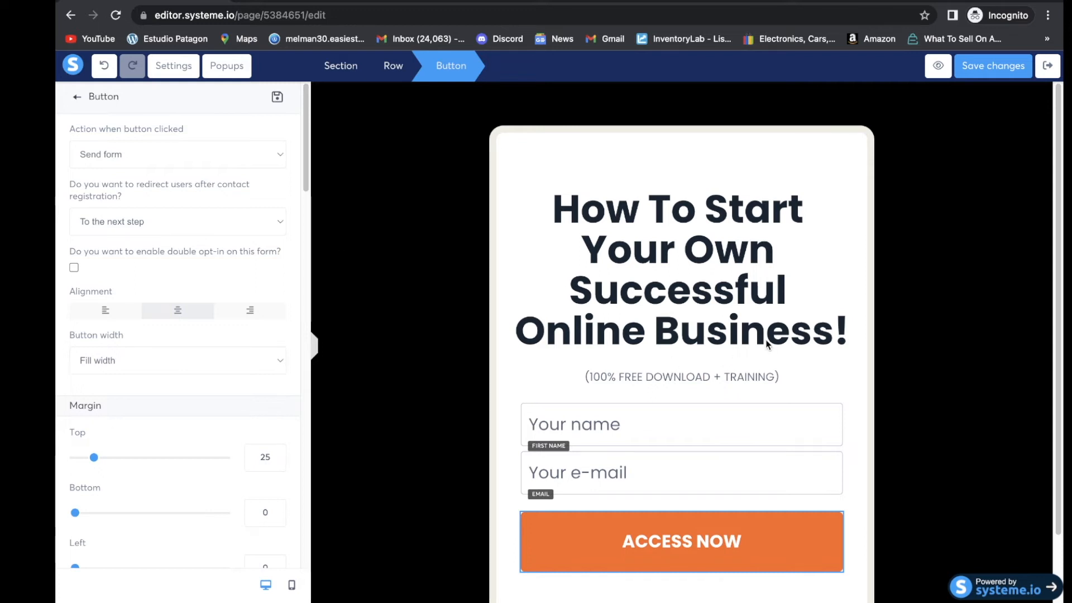
Save the changes to the Free Ebook squeeze page and exit its editor
{"action": "left_click", "coordinate": [989, 68]}
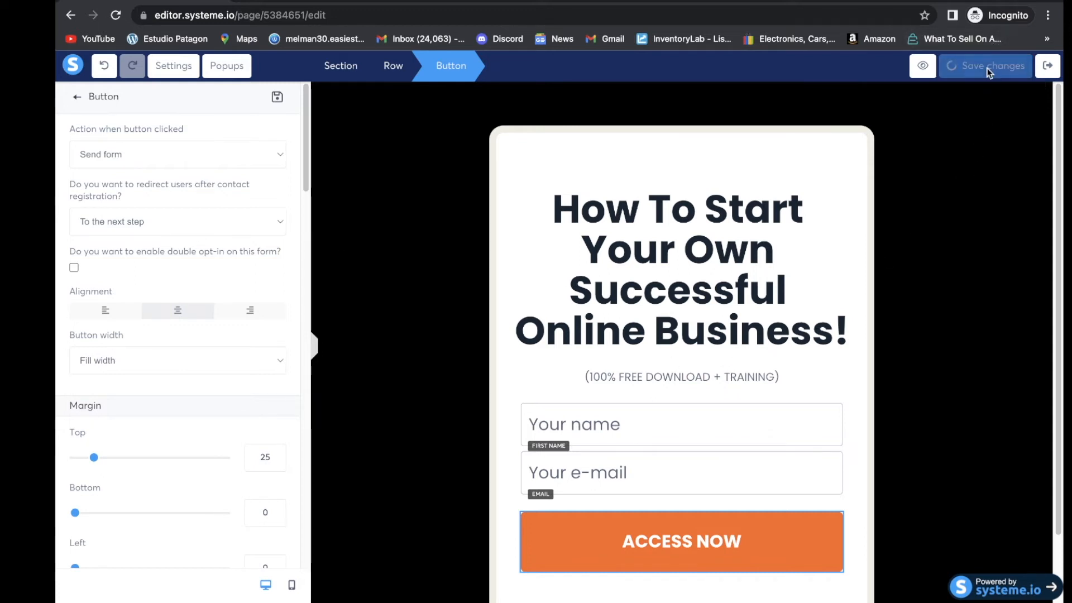
{"action": "left_click", "coordinate": [1047, 68]}
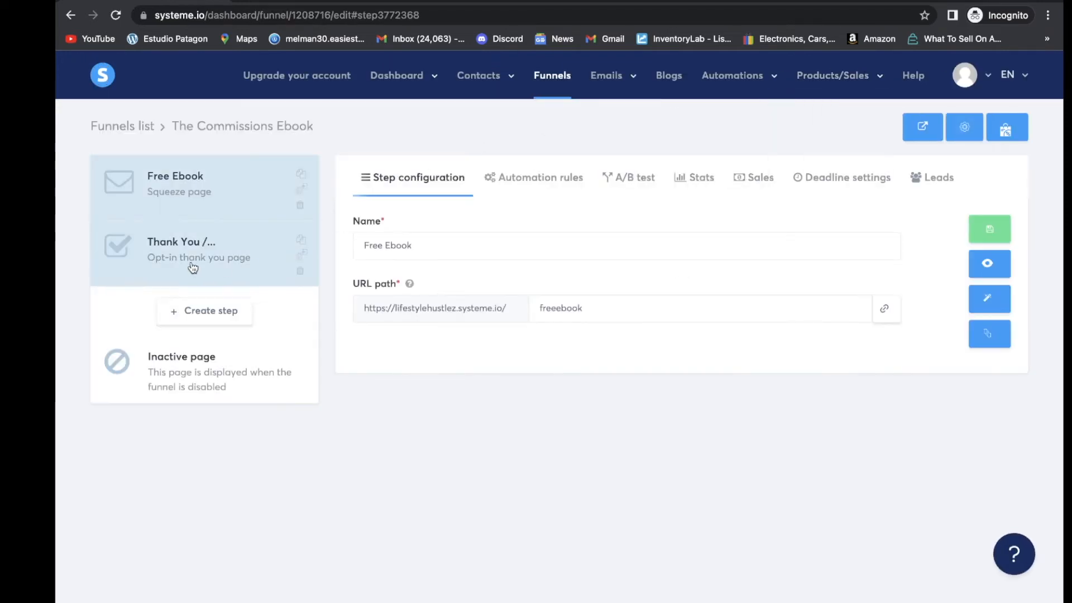
Open the thank you page for editing, examine the URL settings of the "ACCESS FREE TRAINING NOW" button and exit the editor
{"action": "left_click", "coordinate": [192, 268]}
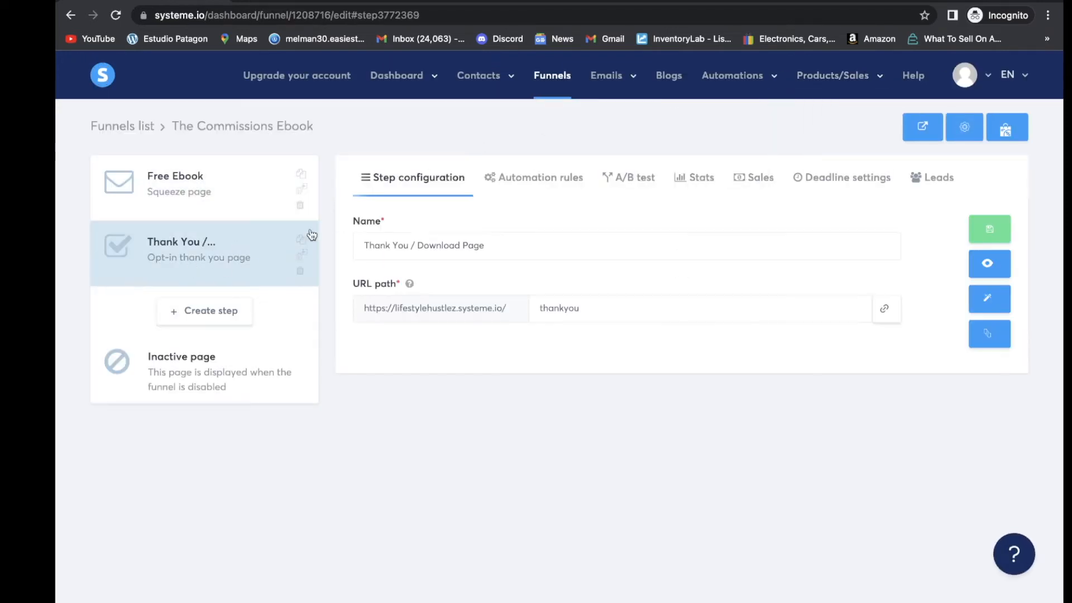
{"action": "left_click", "coordinate": [993, 306]}
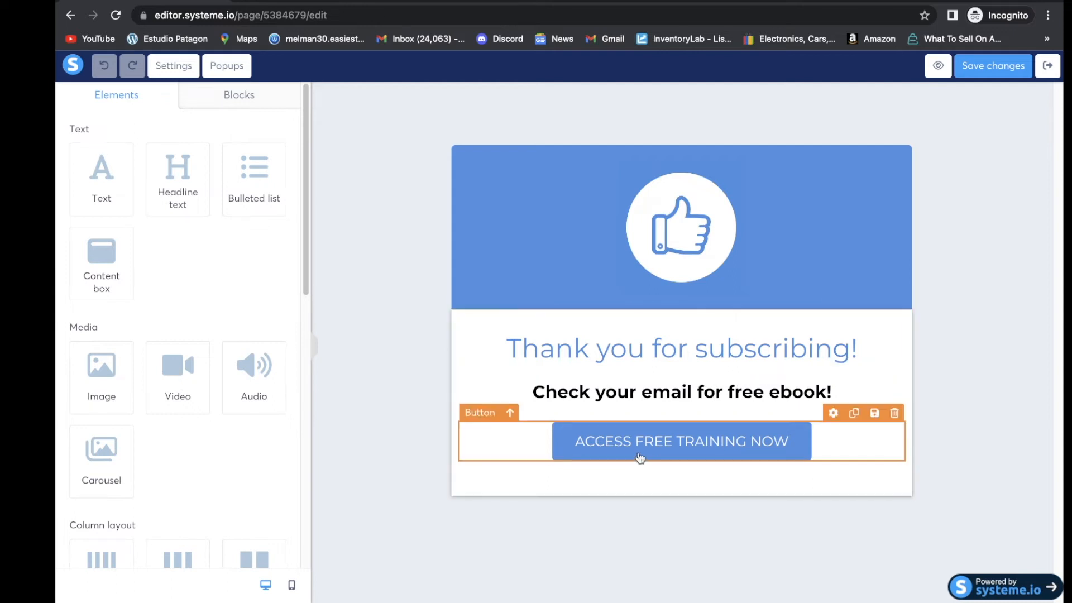
{"action": "left_click", "coordinate": [734, 442]}
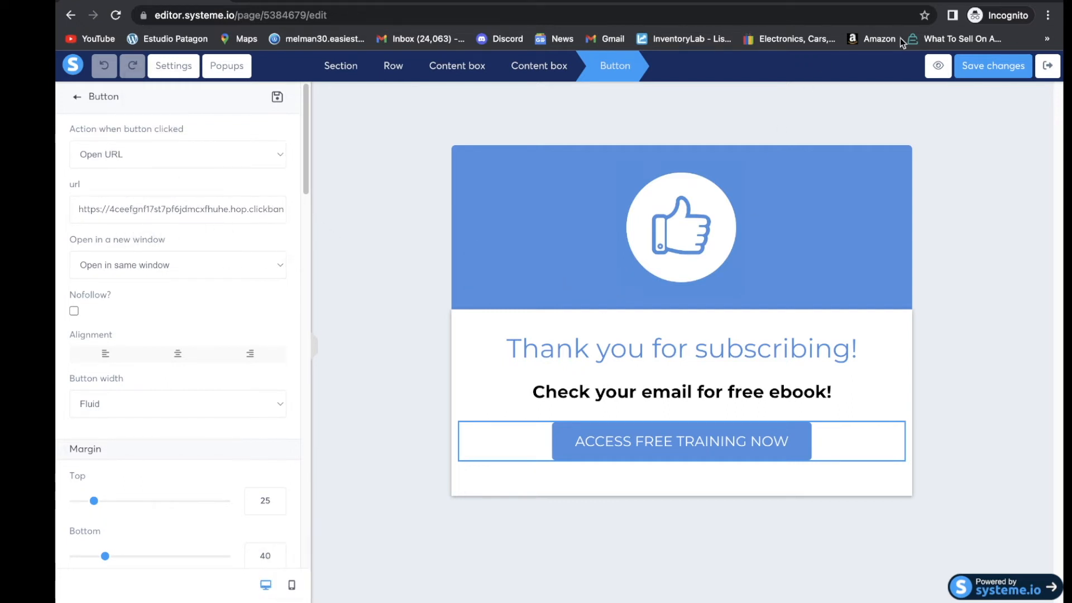
{"action": "left_click", "coordinate": [1048, 66]}
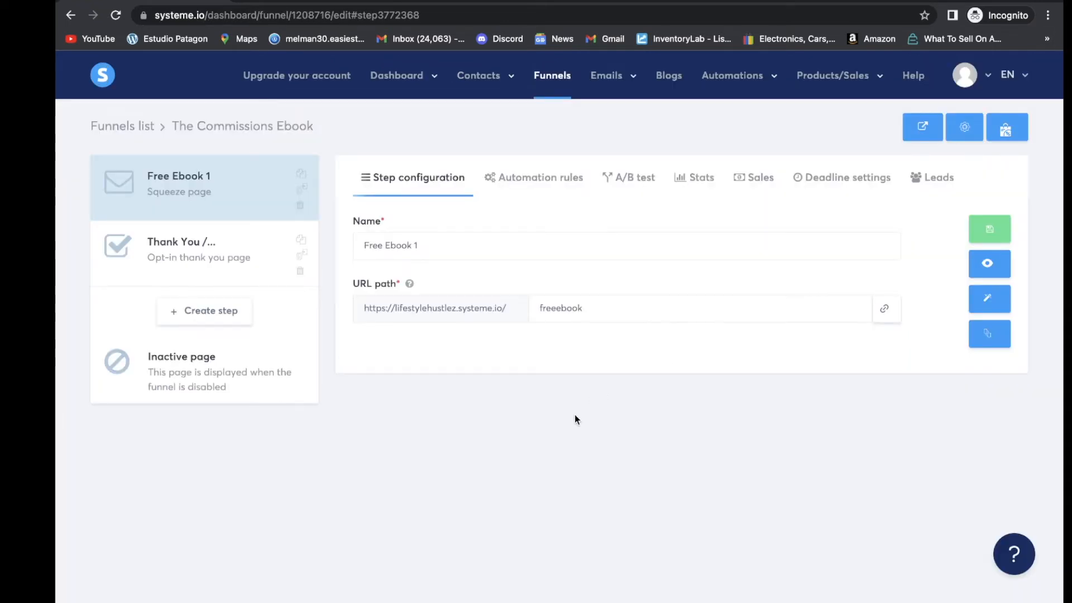
Copy the squeeze page's link and open the live page in another browser tab
{"action": "left_click", "coordinate": [885, 311]}
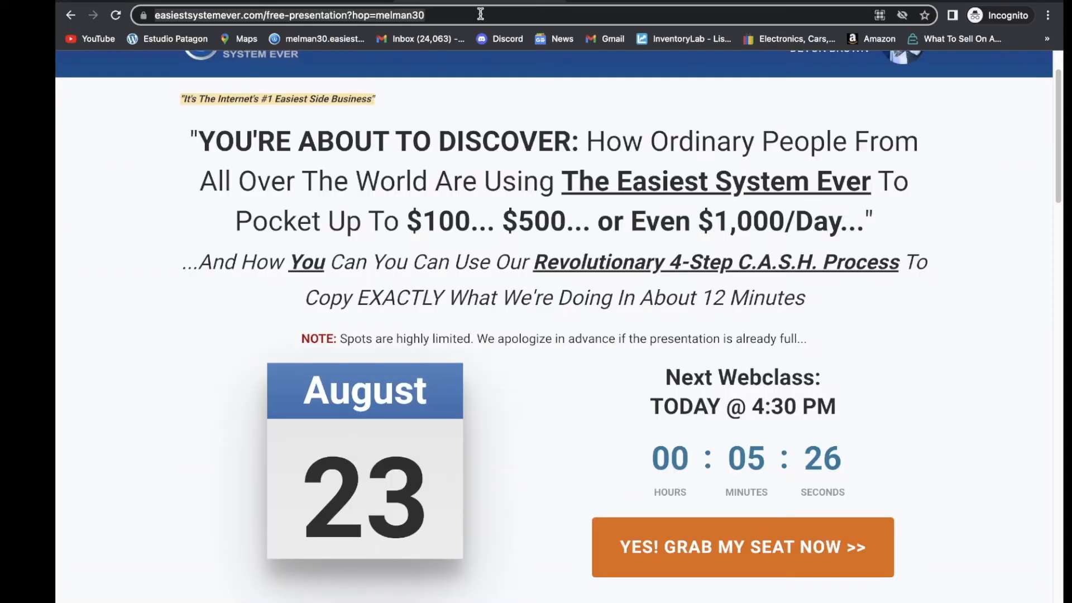
{"action": "key", "text": "ctrl+v"}
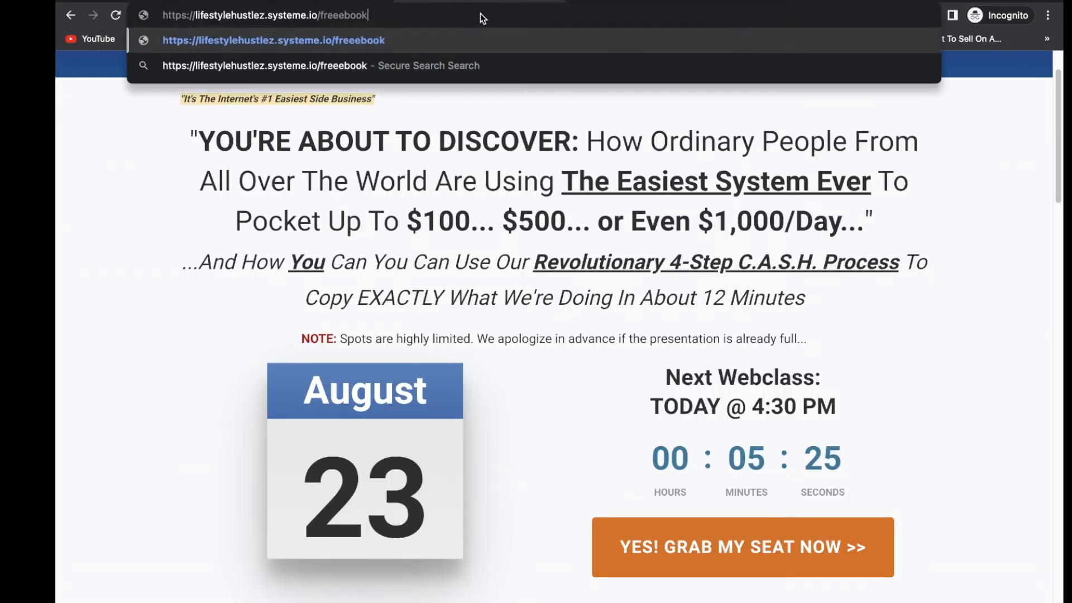
{"action": "key", "text": "Return"}
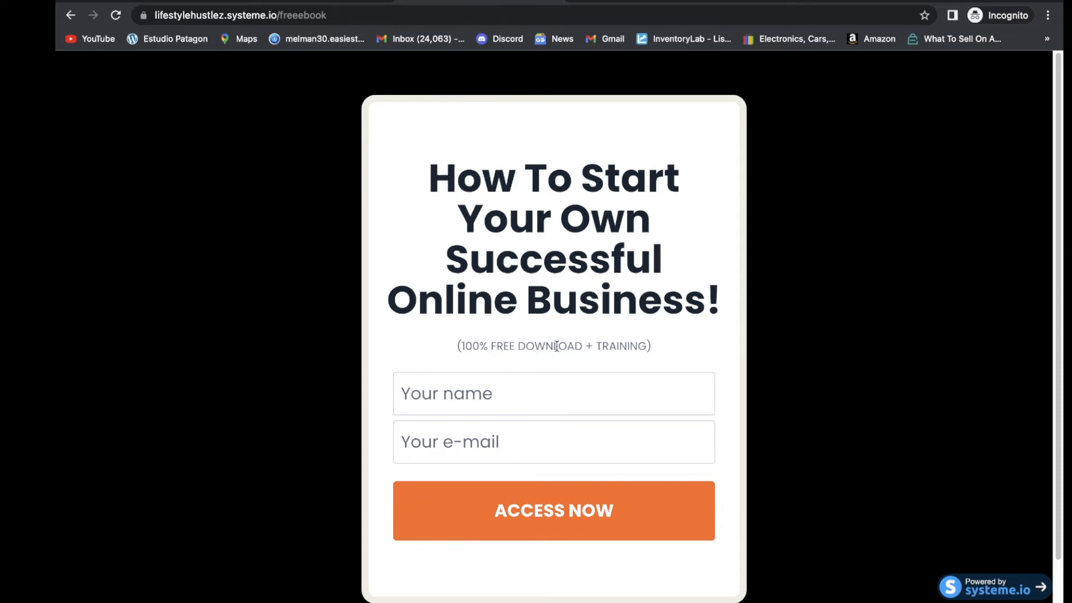
Fill in the opt-in form with the subscriber's first name and e-mail address and submit it
{"action": "left_click", "coordinate": [501, 394]}
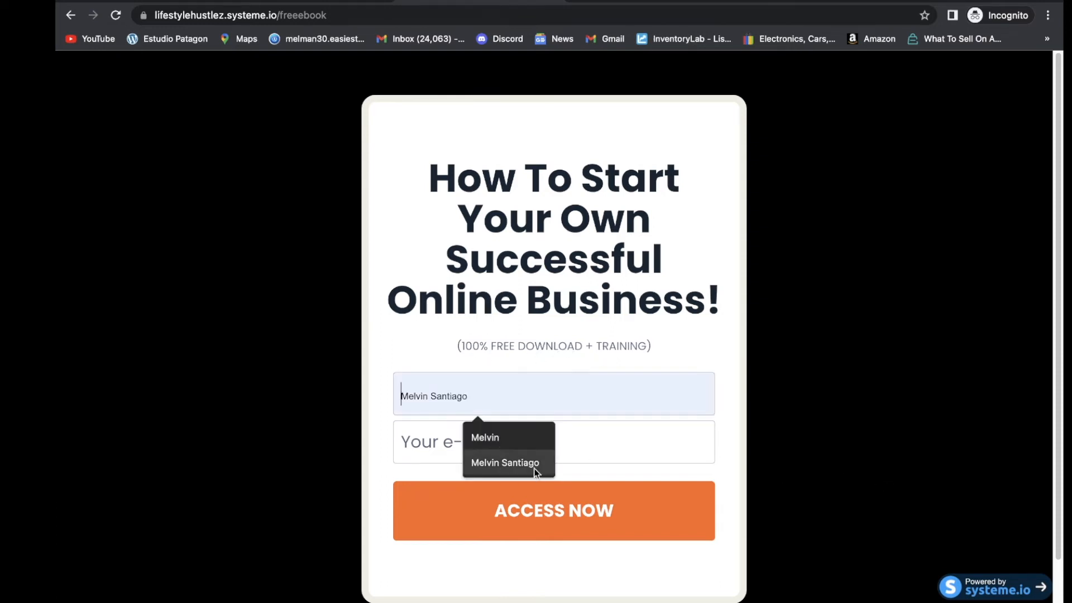
{"action": "left_click", "coordinate": [490, 437]}
{"action": "left_click", "coordinate": [494, 440]}
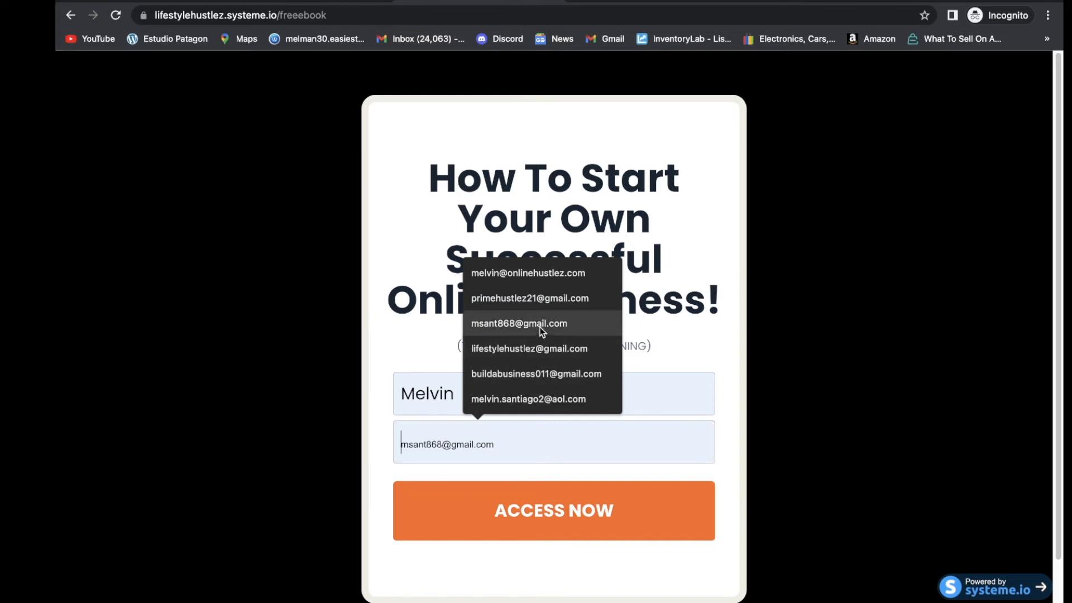
{"action": "left_click", "coordinate": [552, 373]}
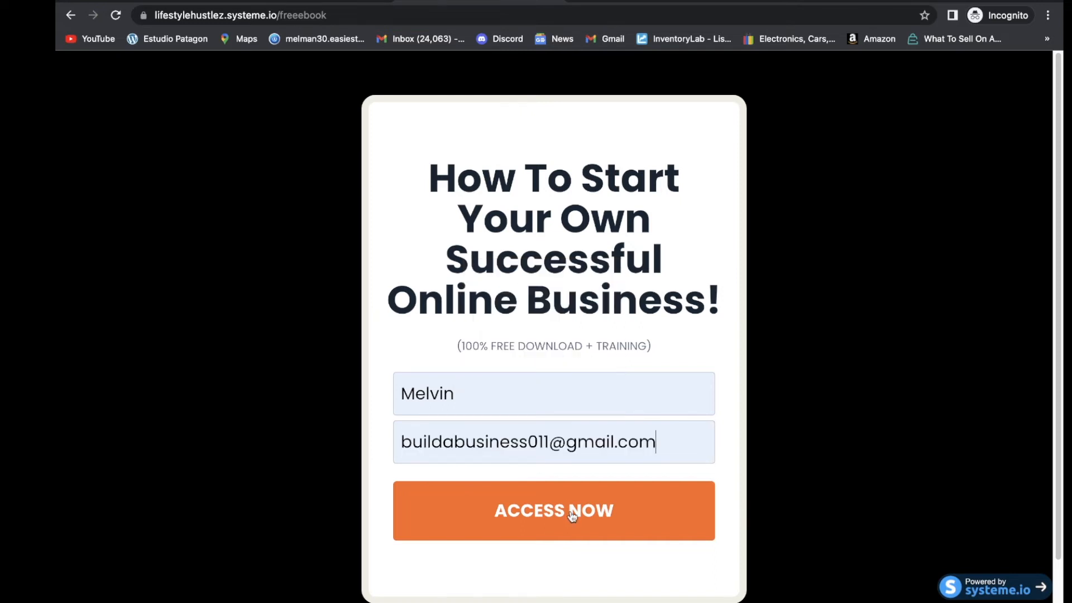
{"action": "left_click", "coordinate": [572, 517]}
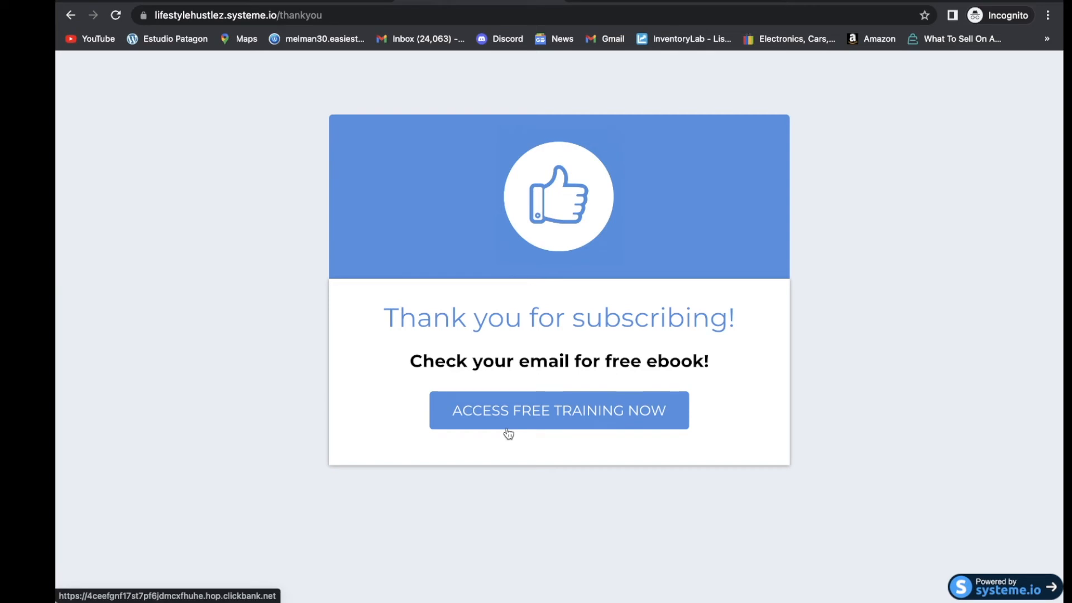
Follow the thank you page's free training link, dismiss the webinar registration popup and return to the systeme.io funnel
{"action": "left_click", "coordinate": [507, 433]}
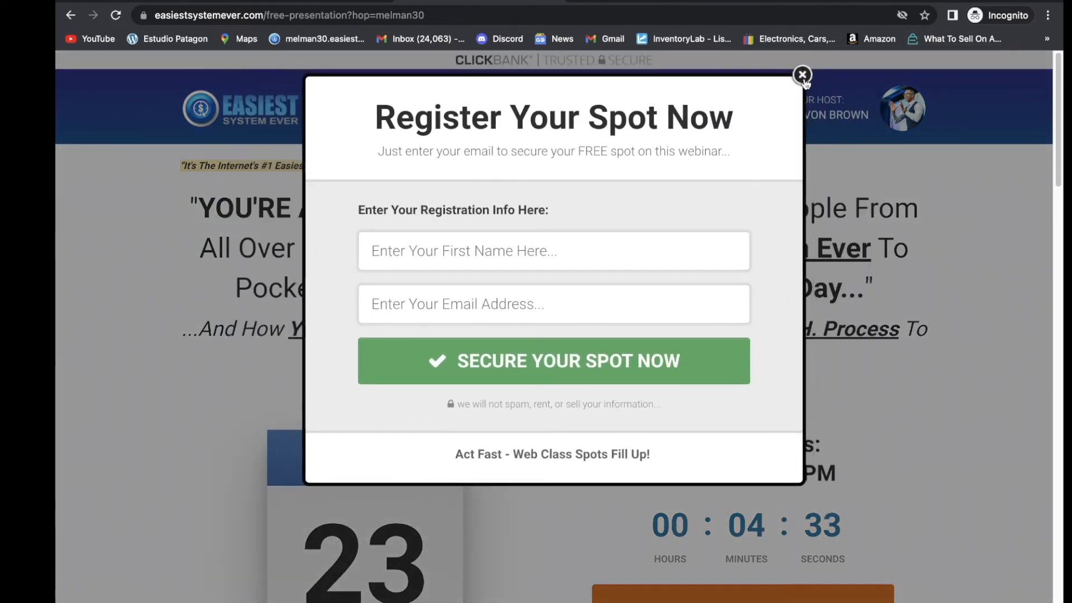
{"action": "left_click", "coordinate": [803, 79]}
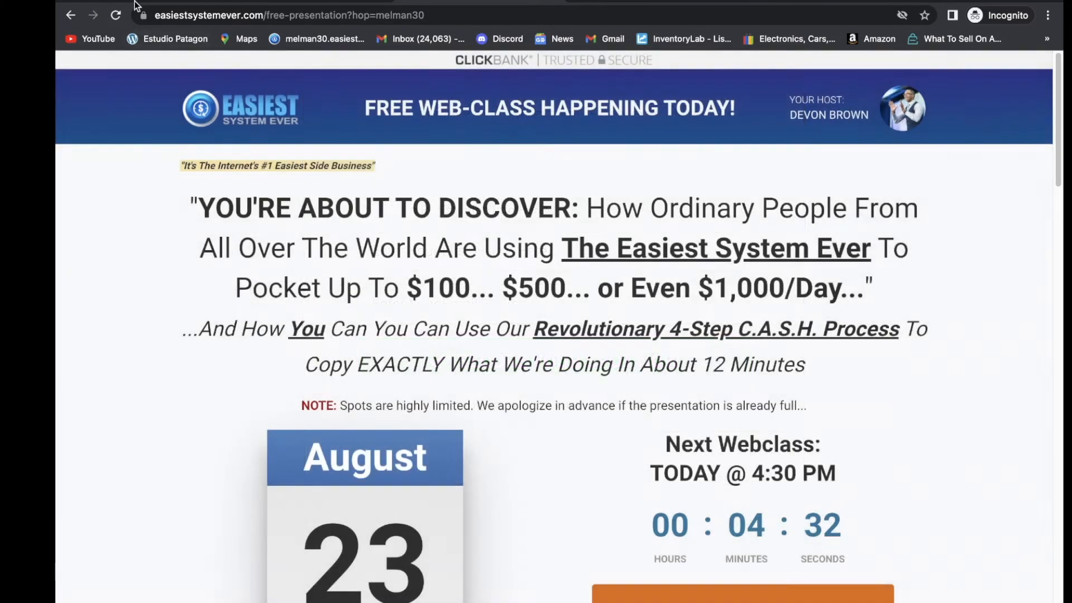
{"action": "left_click", "coordinate": [137, 3]}
Create a new automation workflow named "Book"
{"action": "mouse_move", "coordinate": [600, 82]}
{"action": "mouse_move", "coordinate": [726, 82]}
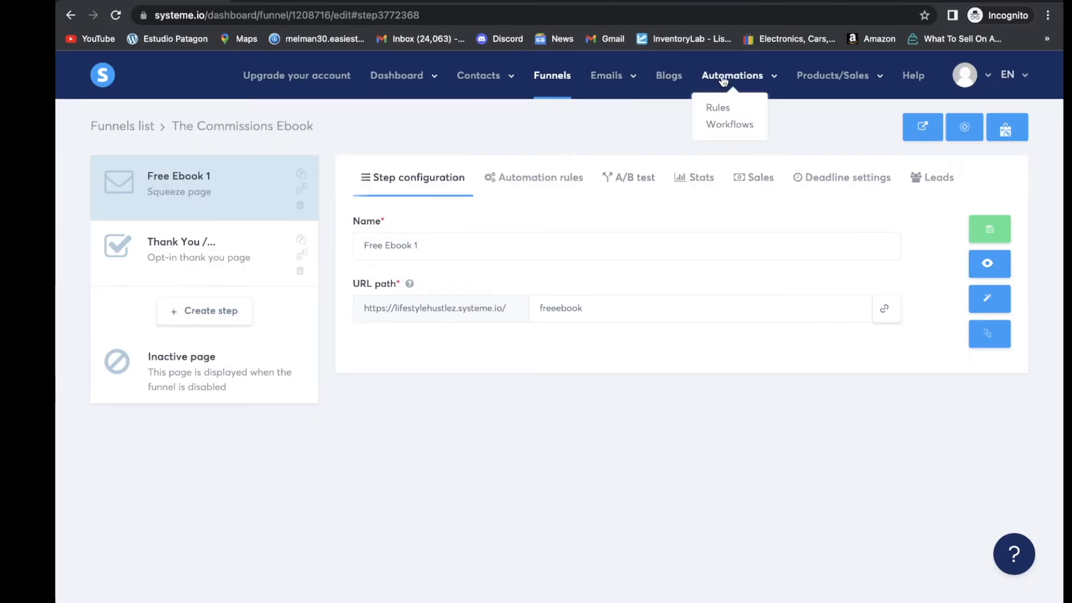
{"action": "left_click", "coordinate": [733, 130]}
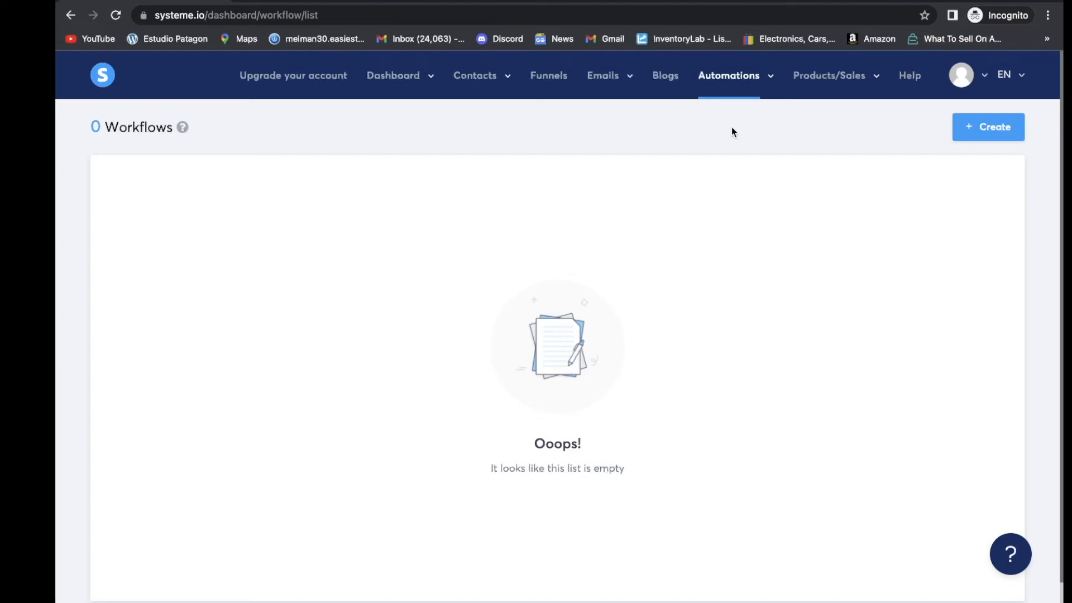
{"action": "left_click", "coordinate": [986, 128]}
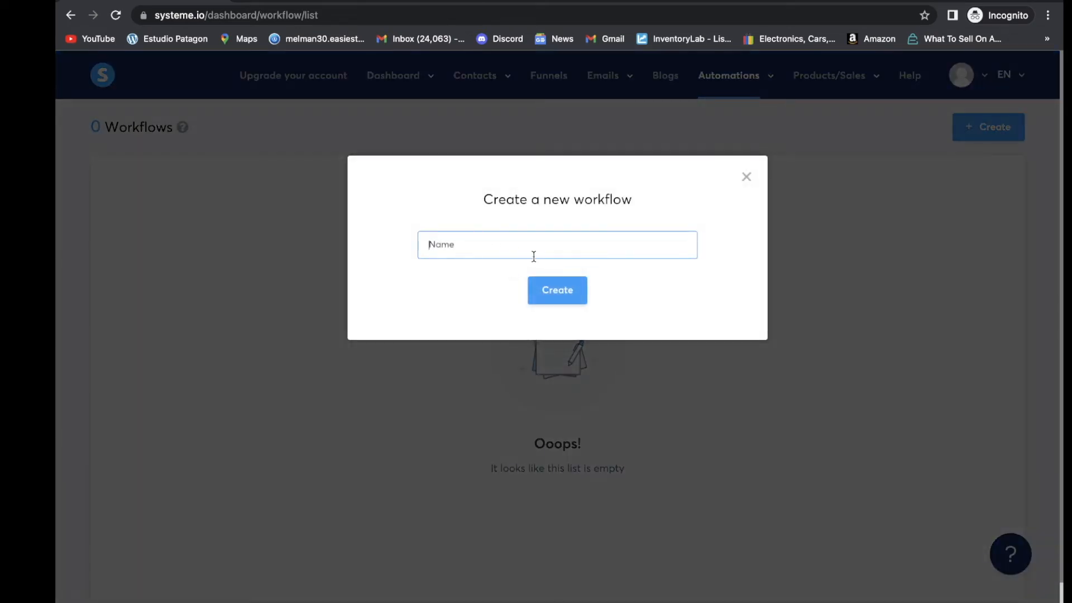
{"action": "left_click", "coordinate": [507, 251]}
{"action": "type", "text": "Book"}
{"action": "left_click", "coordinate": [562, 289]}
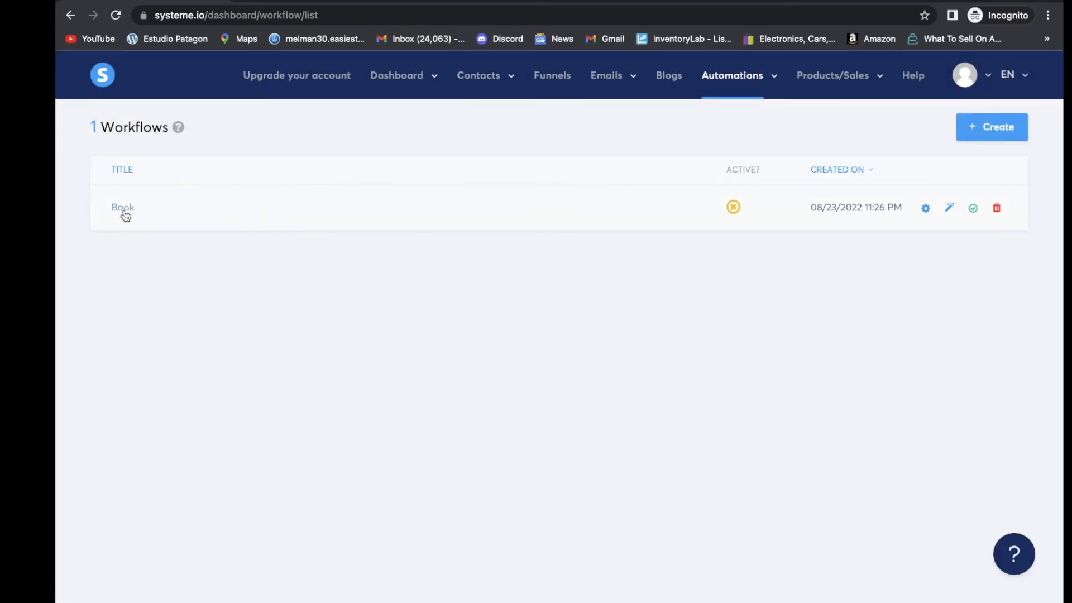
Open the "Book" workflow and create a "Funnel form subscribed" trigger for the "Free Ebook 1" form
{"action": "left_click", "coordinate": [123, 210]}
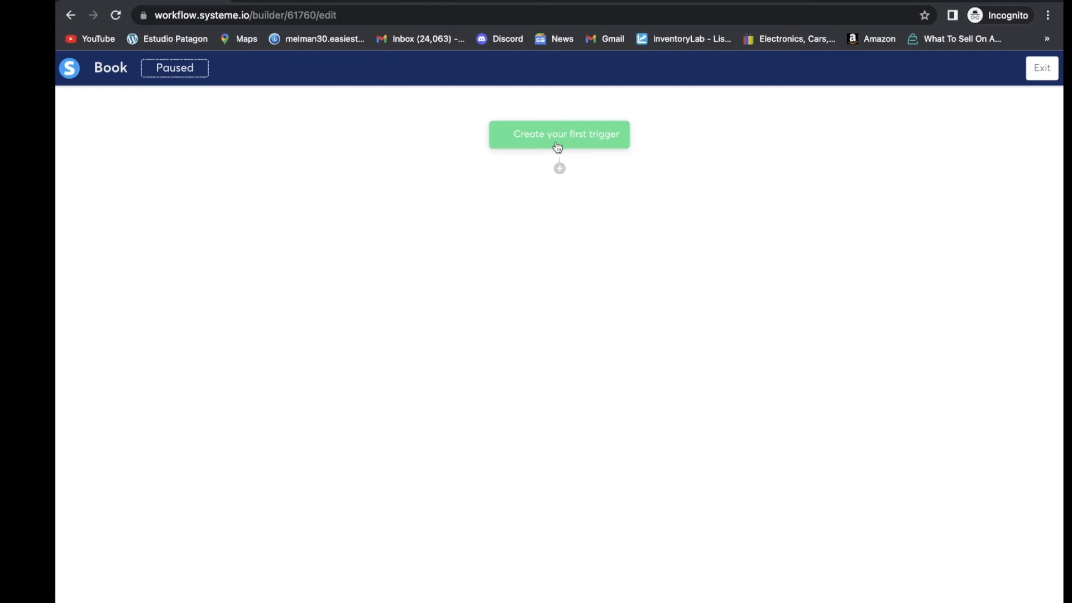
{"action": "left_click", "coordinate": [557, 143]}
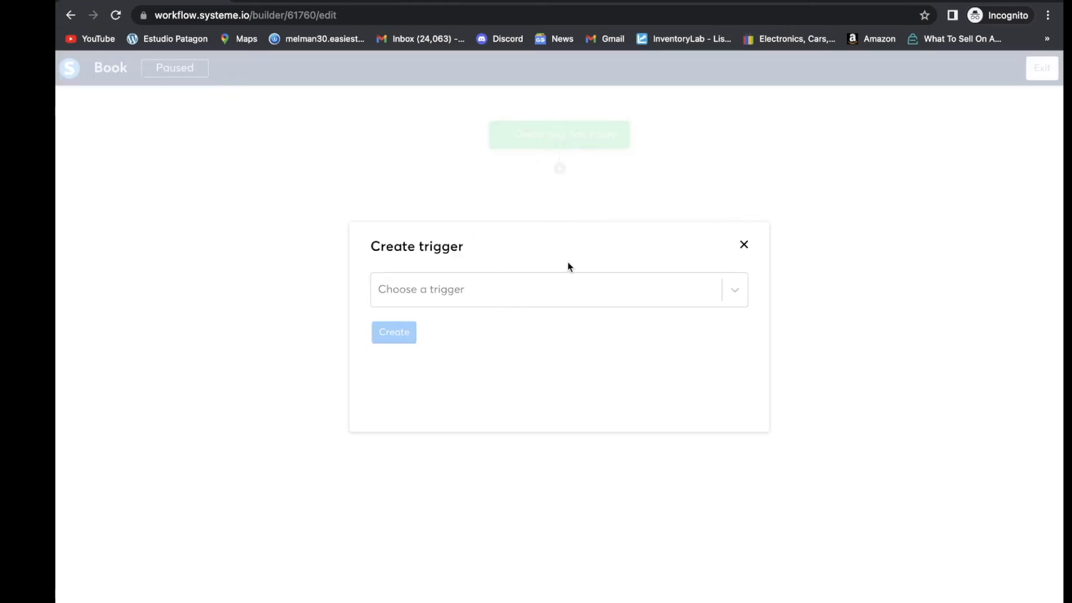
{"action": "left_click", "coordinate": [701, 291]}
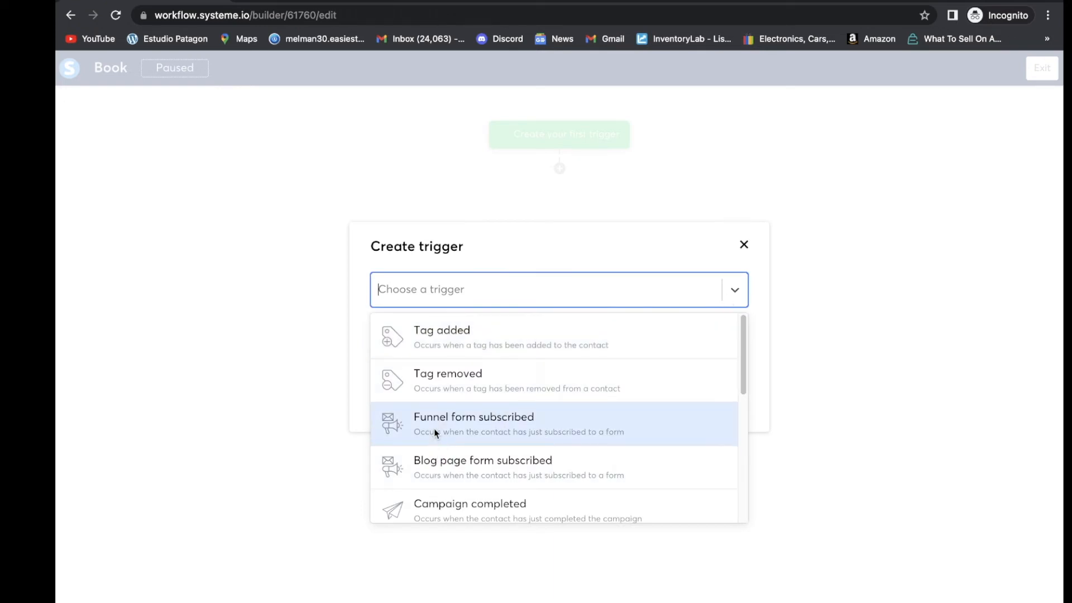
{"action": "left_click", "coordinate": [480, 434]}
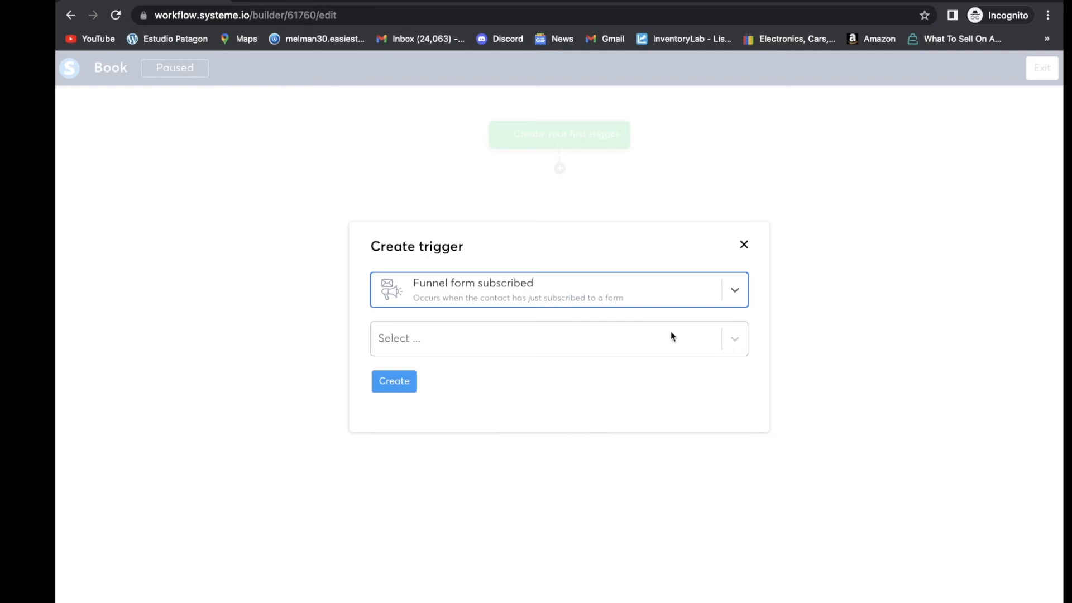
{"action": "left_click", "coordinate": [735, 338]}
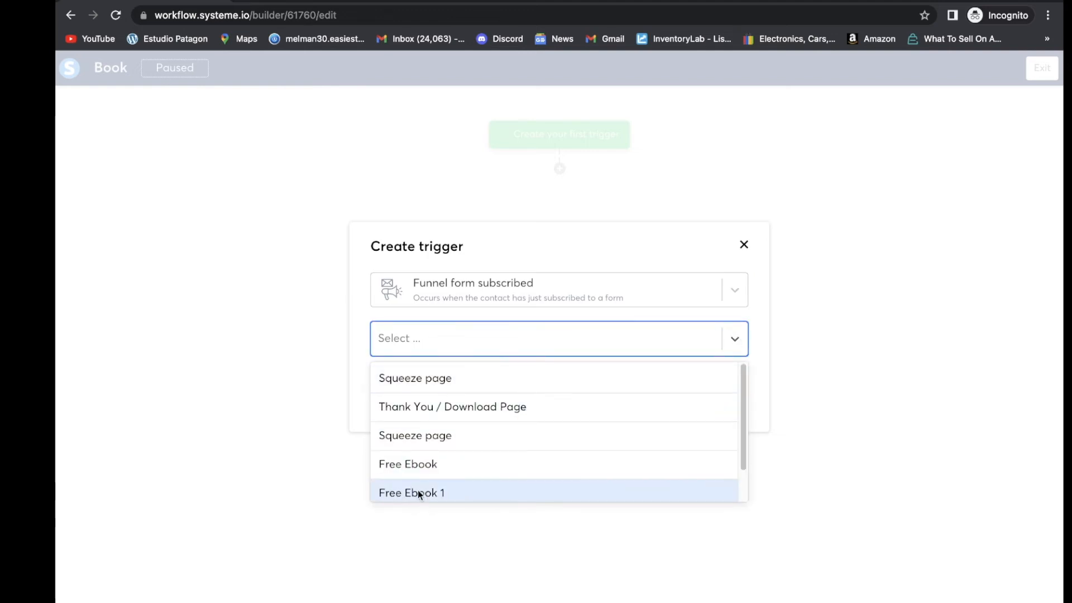
{"action": "left_click", "coordinate": [438, 495]}
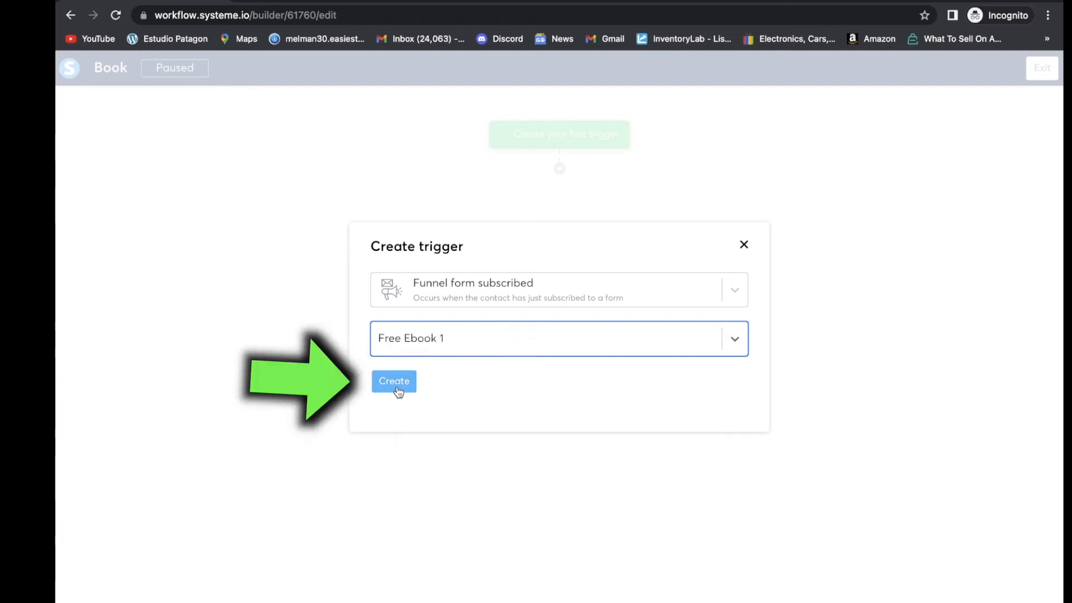
{"action": "left_click", "coordinate": [400, 385]}
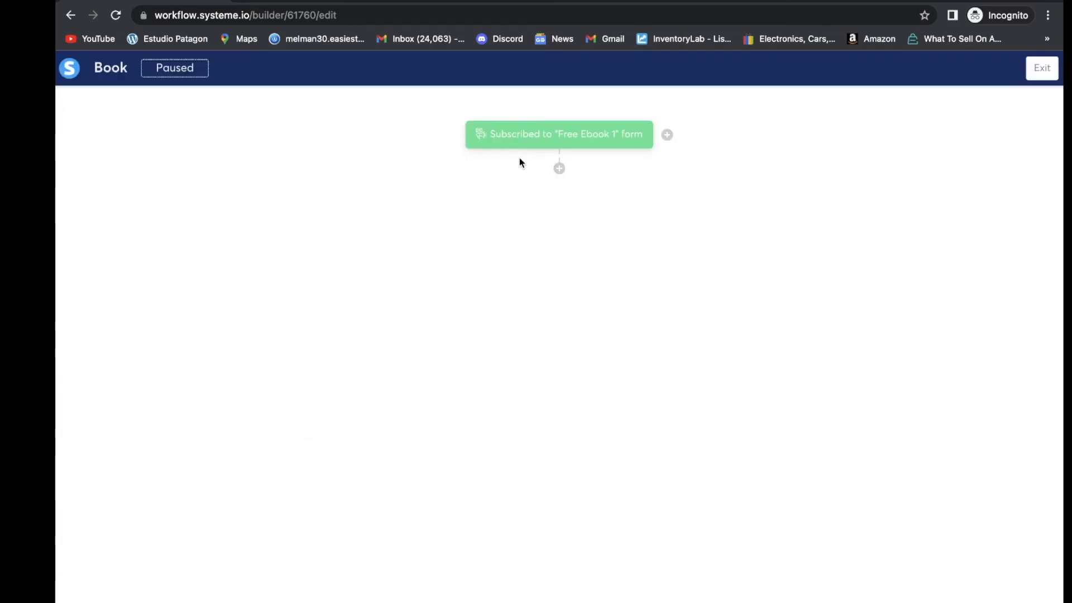
Add a "Send an email" action below the trigger, using a new email with the subject "FREE EBOOK", and open that email for editing
{"action": "left_click", "coordinate": [559, 168]}
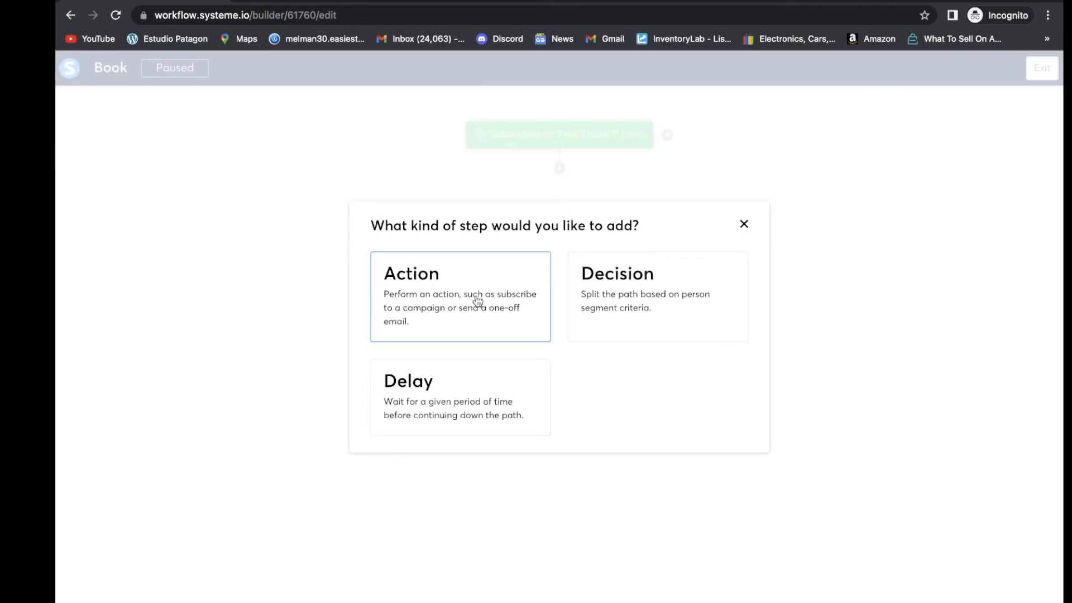
{"action": "left_click", "coordinate": [457, 300]}
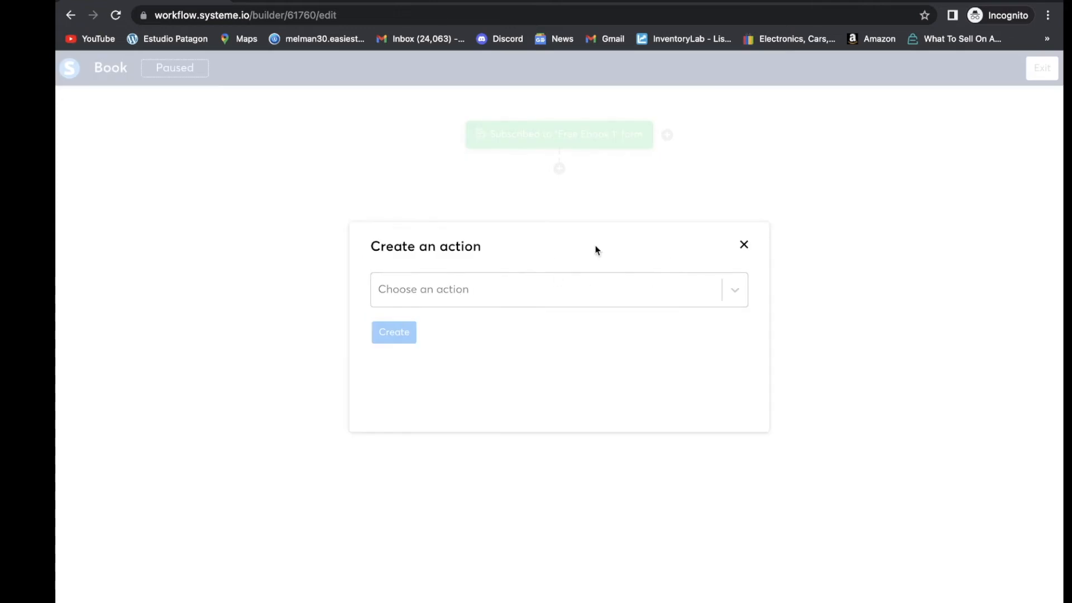
{"action": "left_click", "coordinate": [743, 300]}
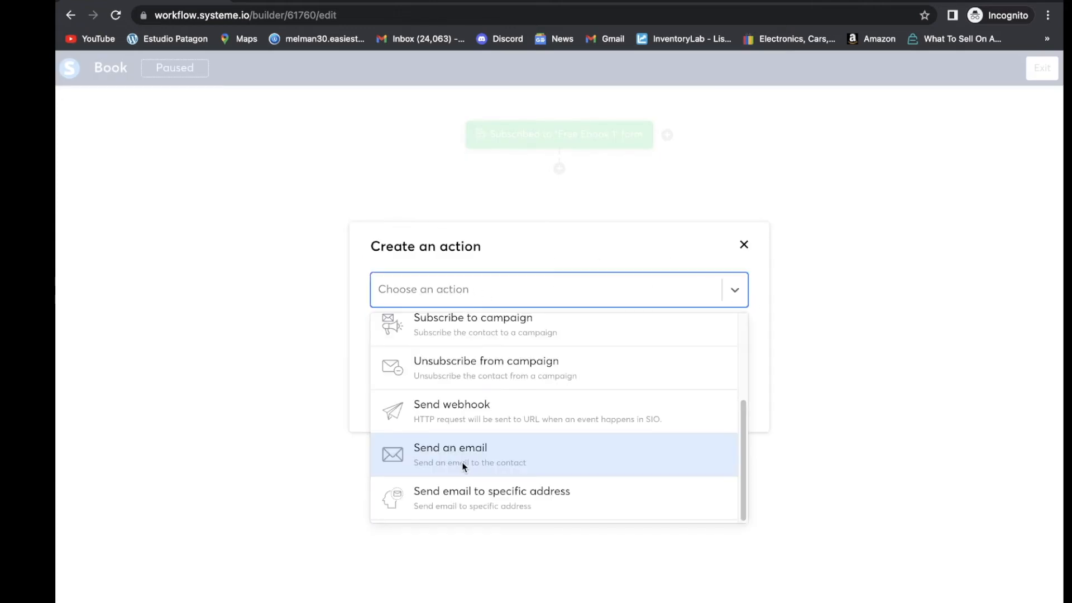
{"action": "left_click", "coordinate": [468, 461]}
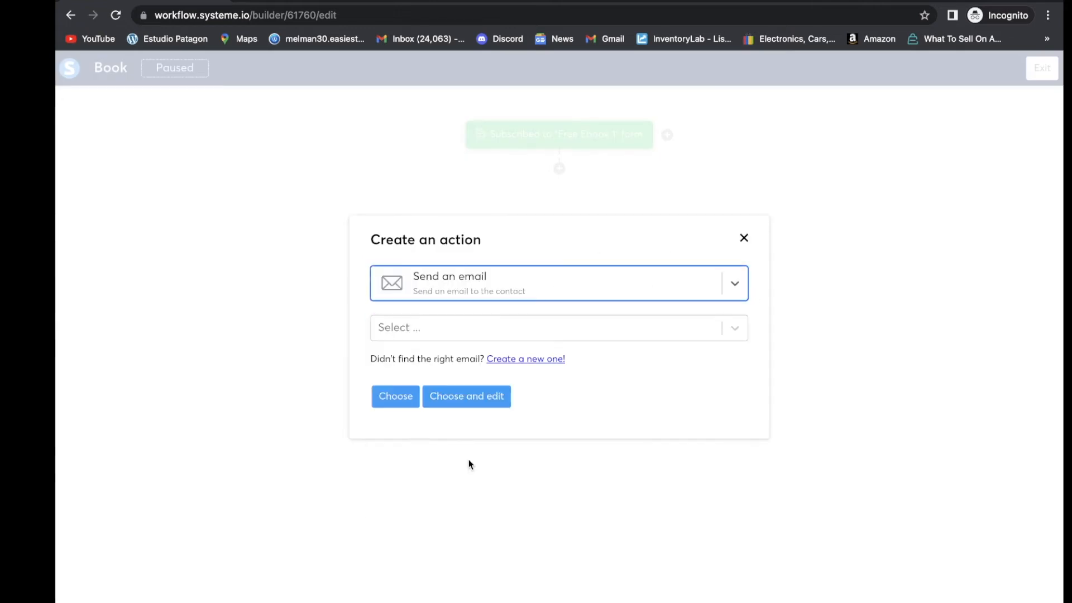
{"action": "left_click", "coordinate": [527, 360]}
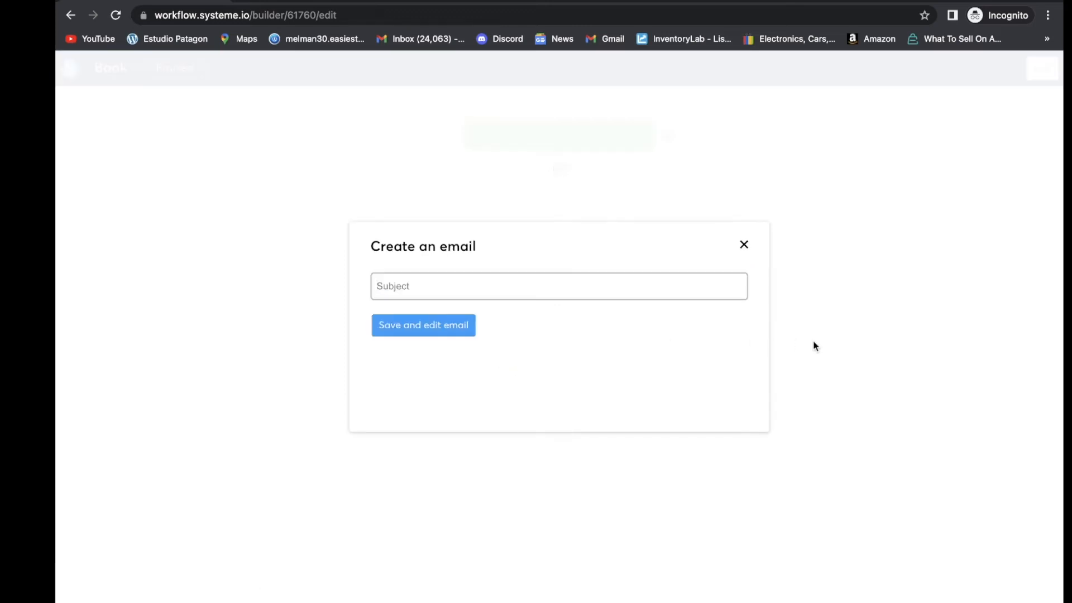
{"action": "type", "text": "FREE EBOOK"}
{"action": "left_click", "coordinate": [439, 332]}
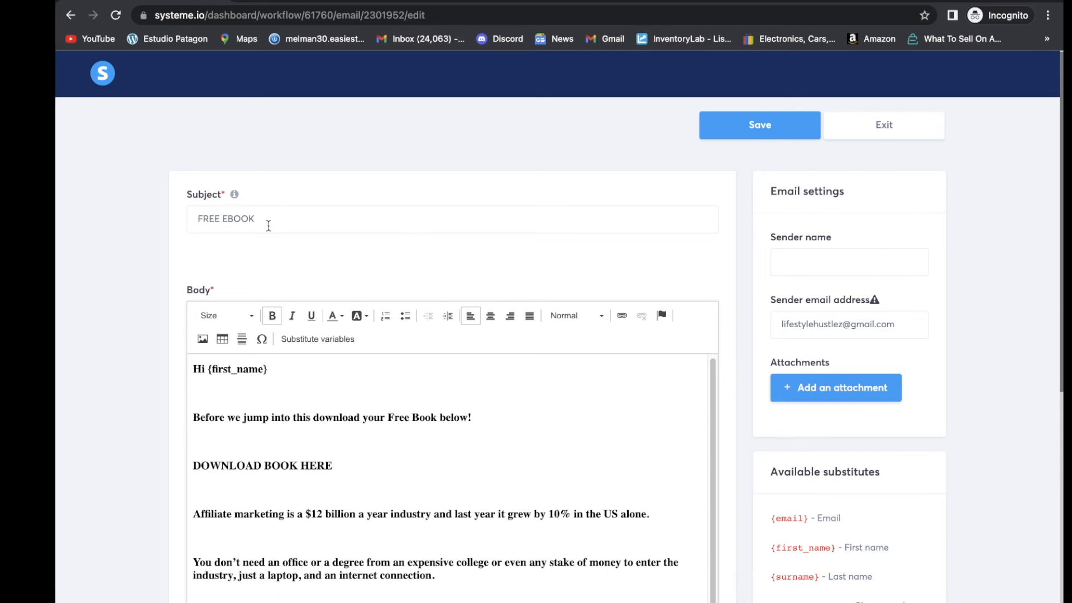
Review the email body and the available substitutes, highlighting the {first_name} variable used in the greeting
{"action": "scroll", "coordinate": [346, 452], "scroll_direction": "down", "scroll_amount": 1}
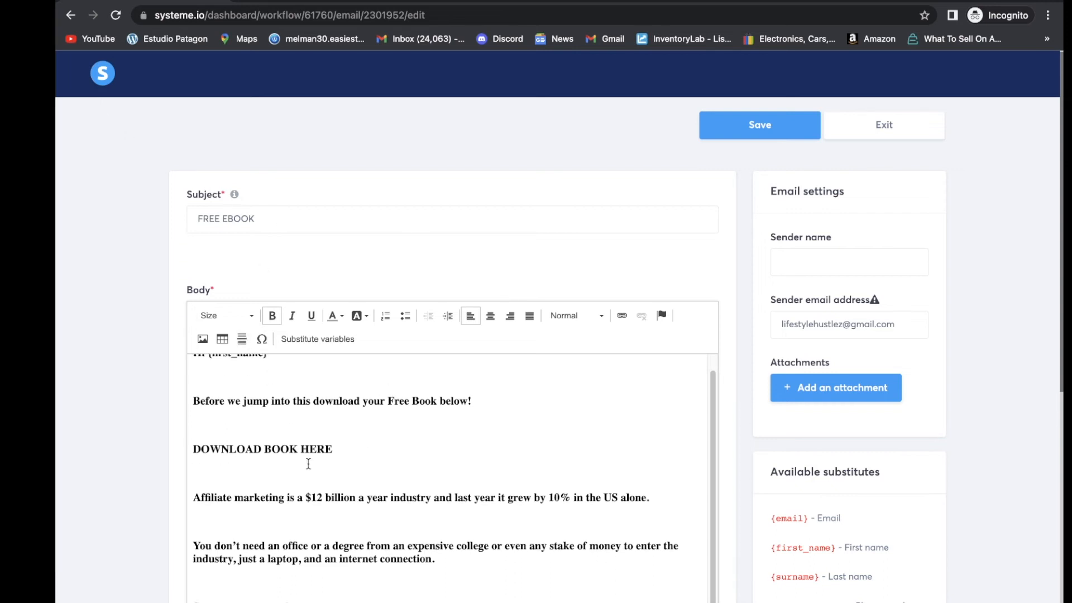
{"action": "scroll", "coordinate": [306, 464], "scroll_direction": "up", "scroll_amount": 2}
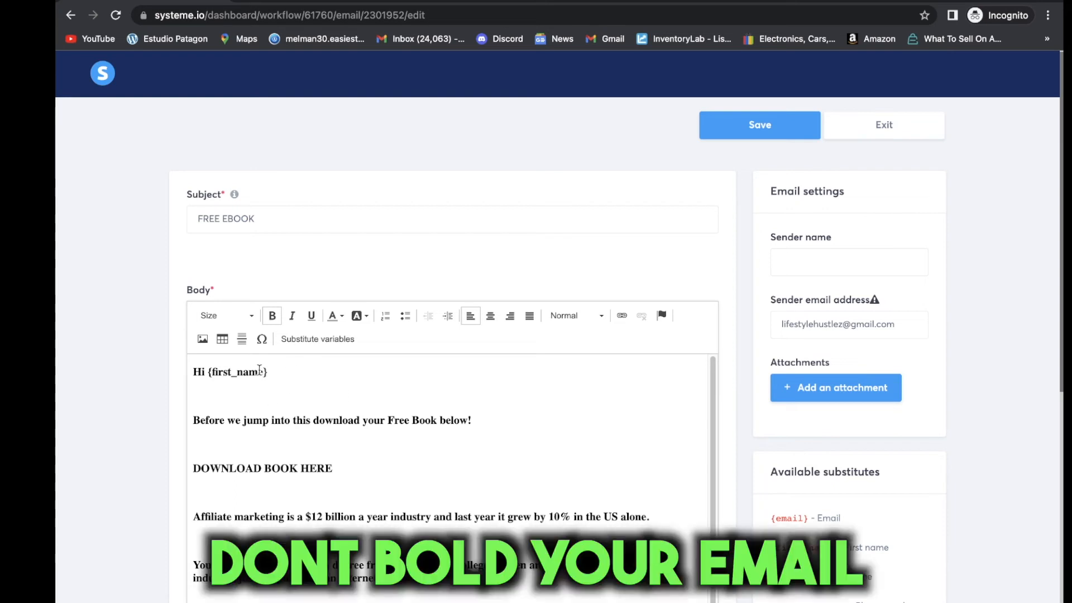
{"action": "scroll", "coordinate": [259, 370], "scroll_direction": "down", "scroll_amount": 5}
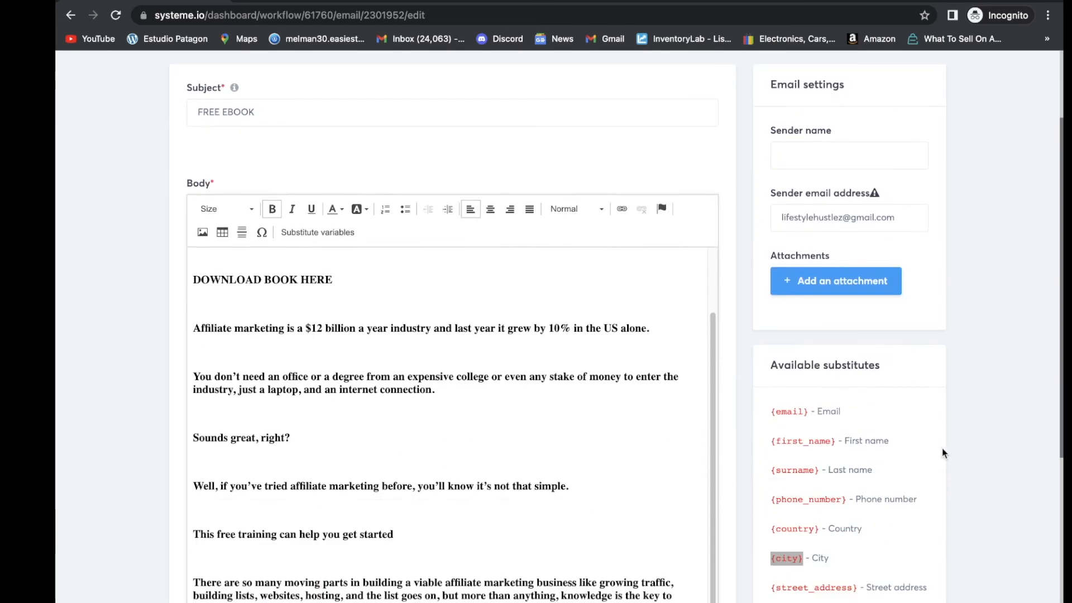
{"action": "scroll", "coordinate": [942, 452], "scroll_direction": "down", "scroll_amount": 2}
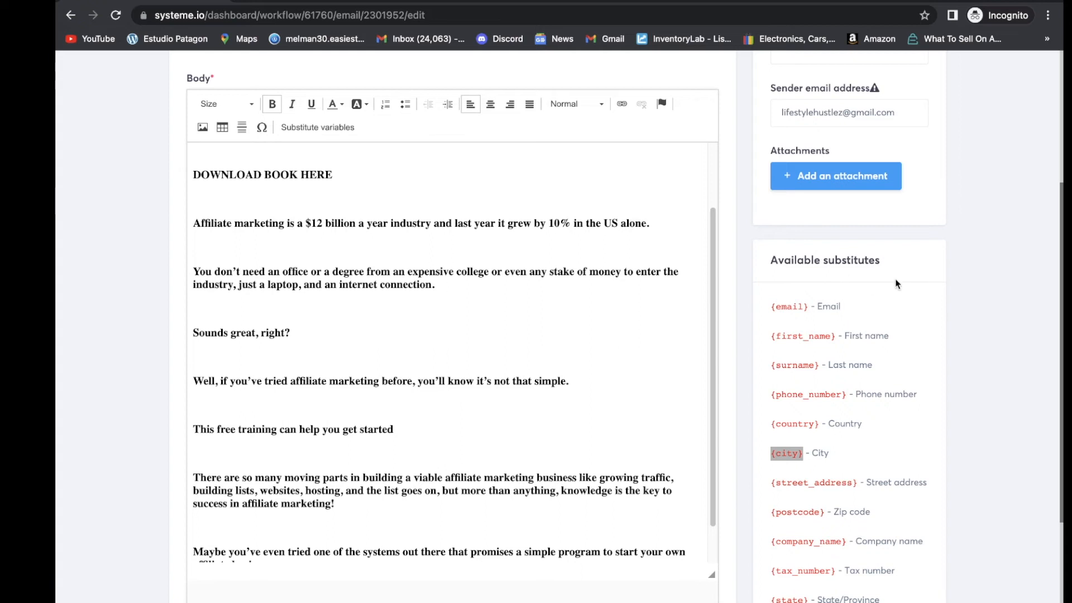
{"action": "left_click_drag", "start_coordinate": [836, 338], "coordinate": [766, 344]}
{"action": "scroll", "coordinate": [447, 271], "scroll_direction": "up", "scroll_amount": 2}
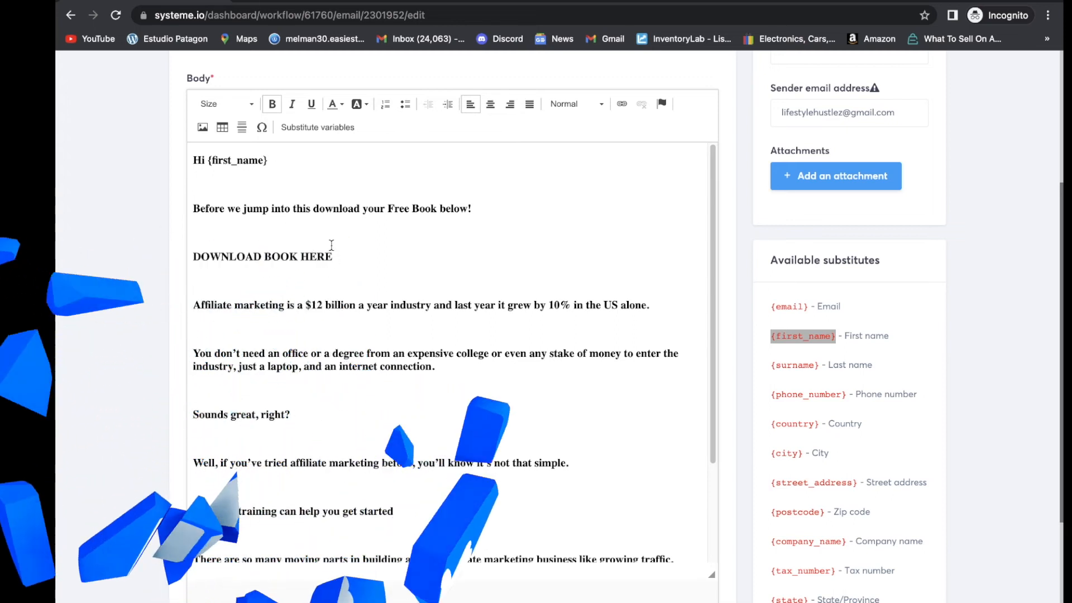
Link the "DOWNLOAD BOOK HERE" text in the email body to the copied sharing URL of the book
{"action": "left_click_drag", "start_coordinate": [334, 257], "coordinate": [195, 258]}
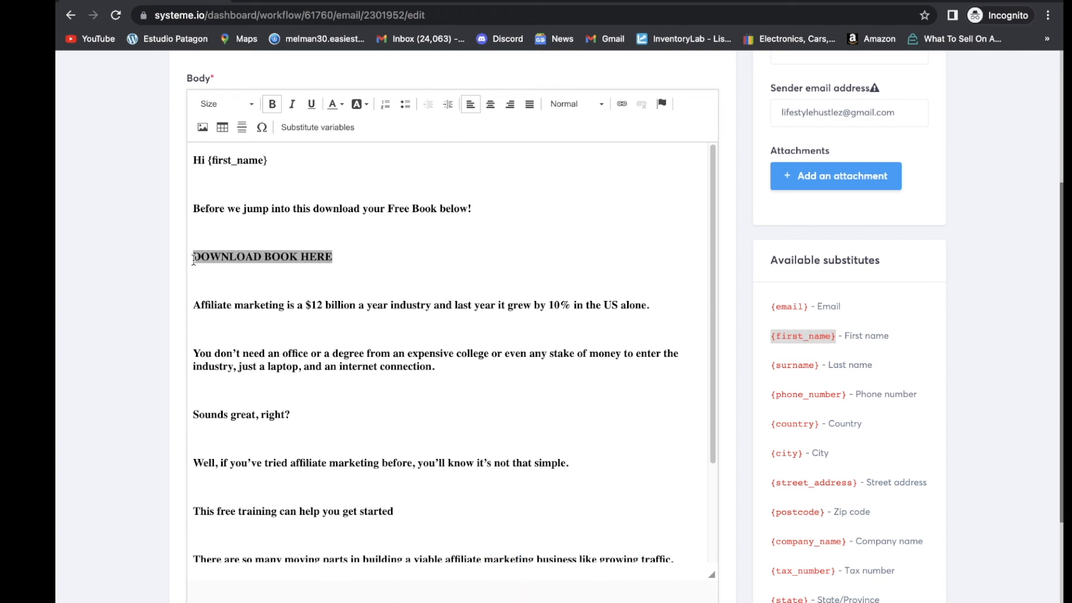
{"action": "left_click", "coordinate": [620, 110]}
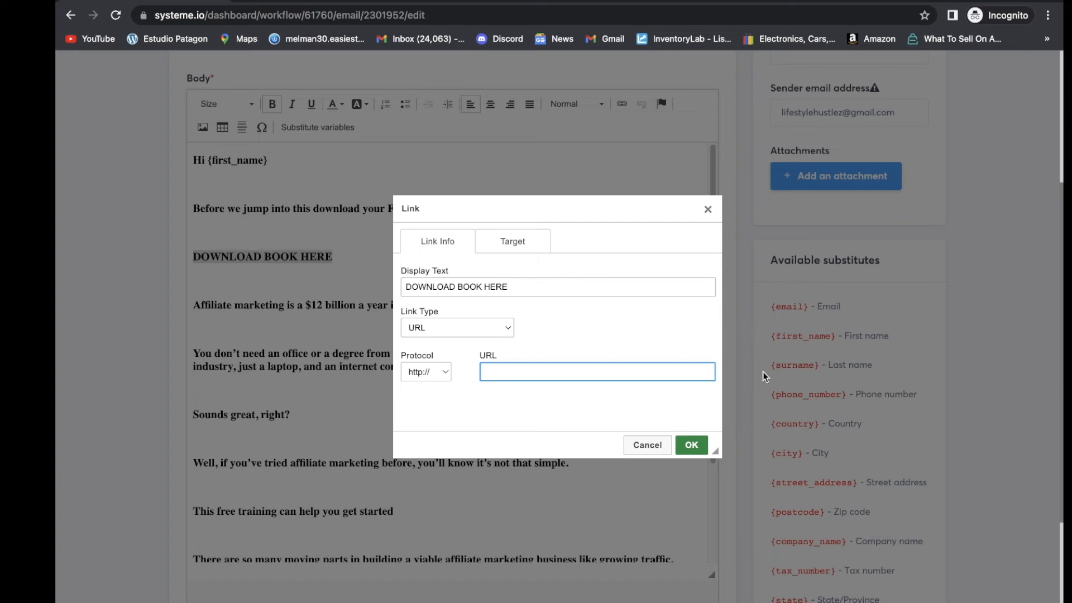
{"action": "key", "text": "super+v"}
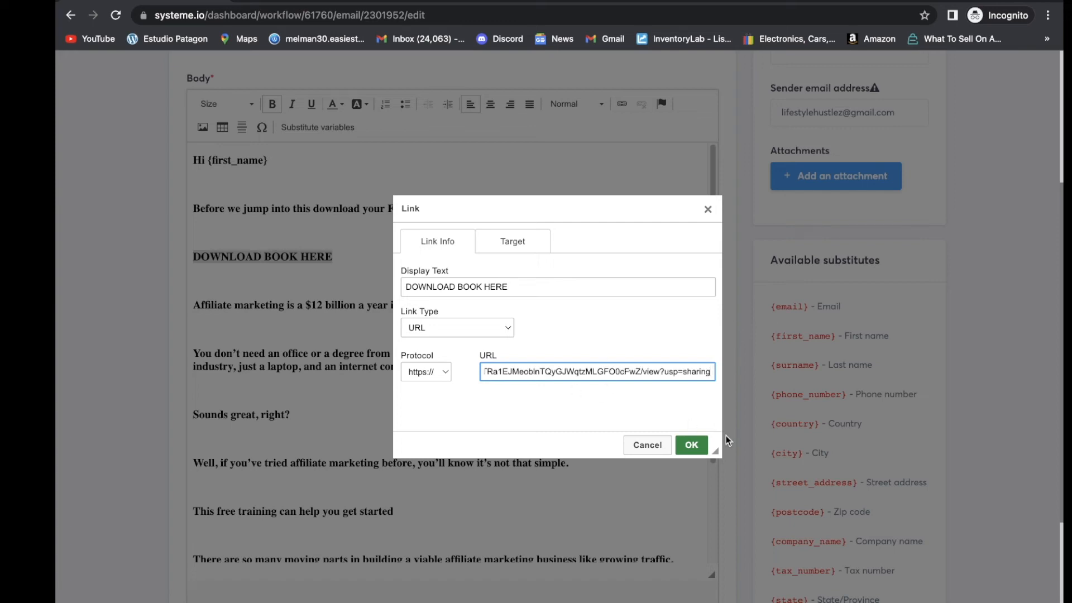
{"action": "left_click", "coordinate": [692, 446]}
{"action": "scroll", "coordinate": [275, 261], "scroll_direction": "down", "scroll_amount": 2}
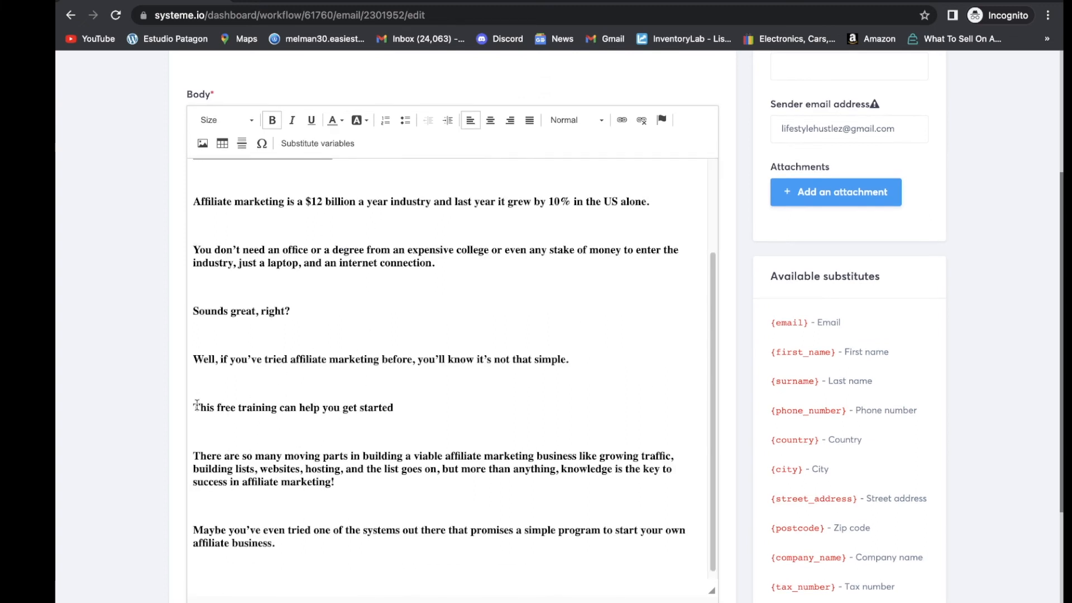
{"action": "scroll", "coordinate": [519, 410], "scroll_direction": "up", "scroll_amount": 2}
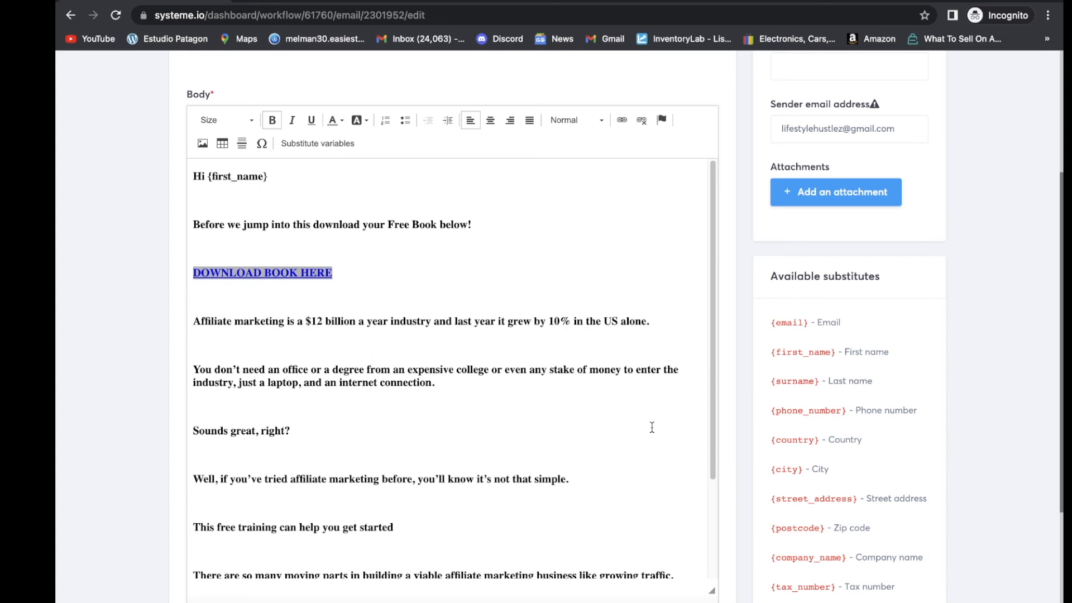
{"action": "scroll", "coordinate": [652, 427], "scroll_direction": "down", "scroll_amount": 2}
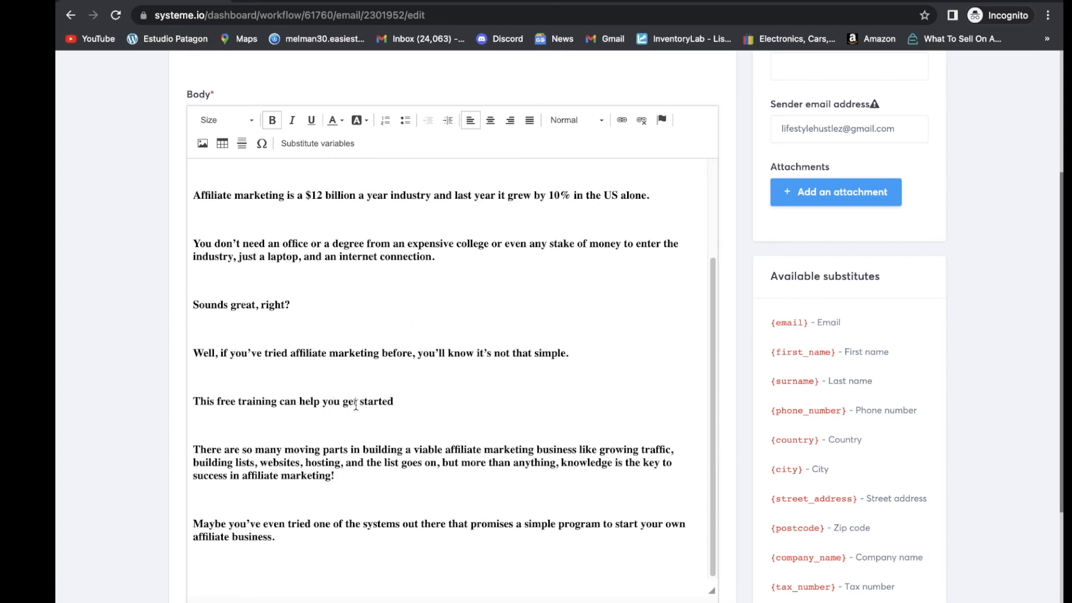
{"action": "left_click_drag", "start_coordinate": [394, 402], "coordinate": [193, 402]}
{"action": "scroll", "coordinate": [546, 237], "scroll_direction": "up", "scroll_amount": 4}
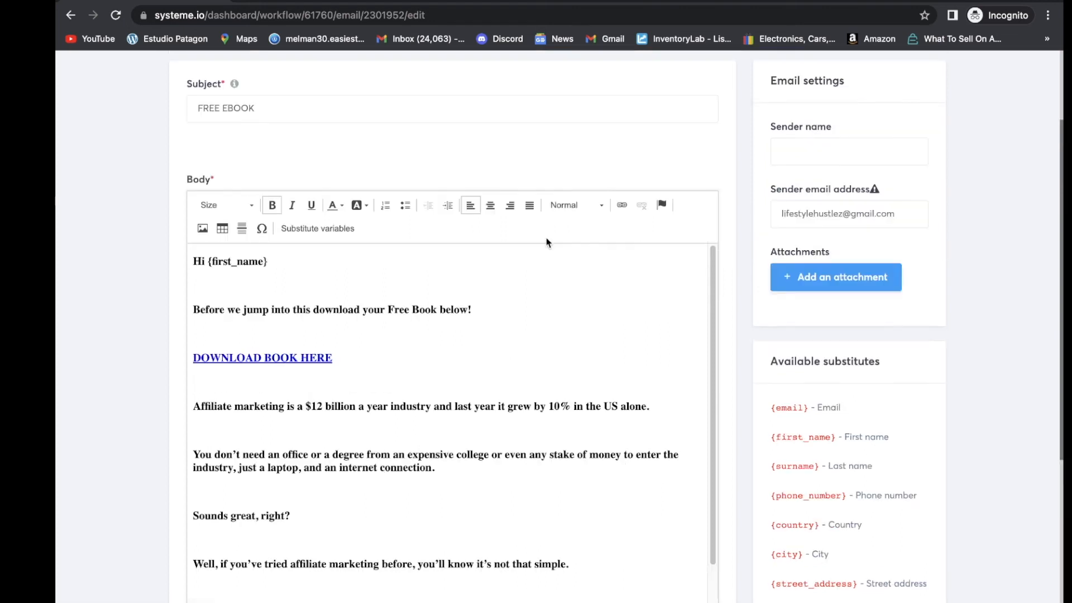
{"action": "left_click", "coordinate": [622, 207]}
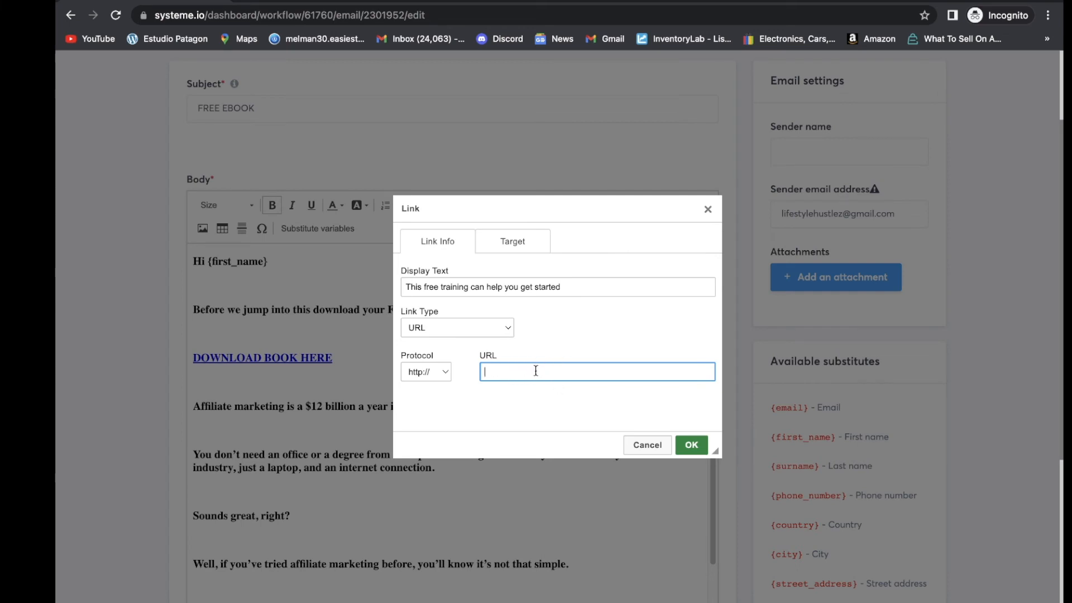
{"action": "type", "text": "873bbah9p9-q6x84qqqbys80fn.hop.clickbank.net"}
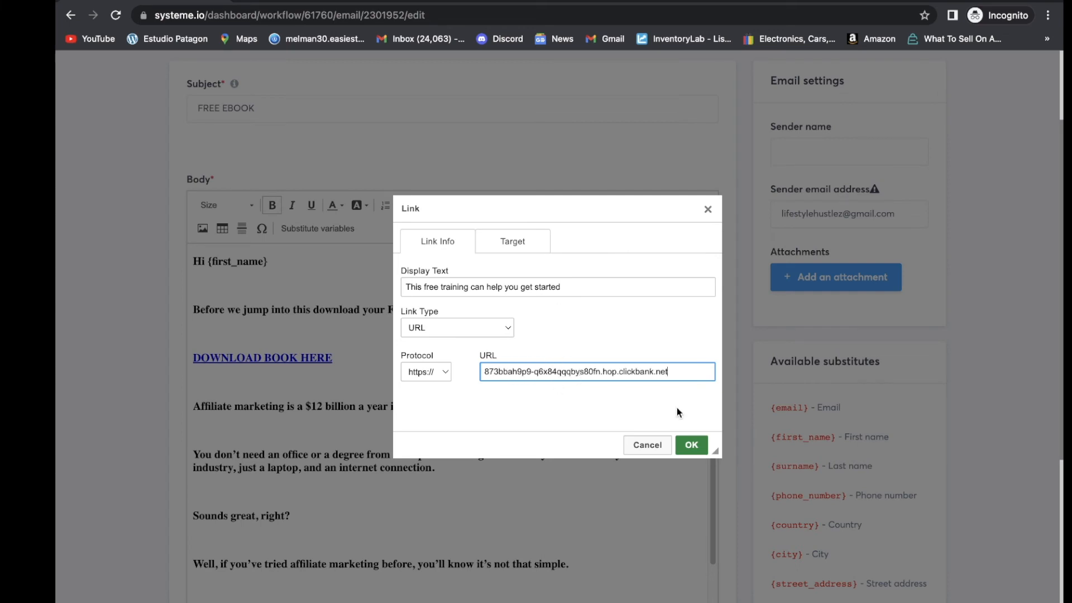
{"action": "left_click", "coordinate": [691, 445]}
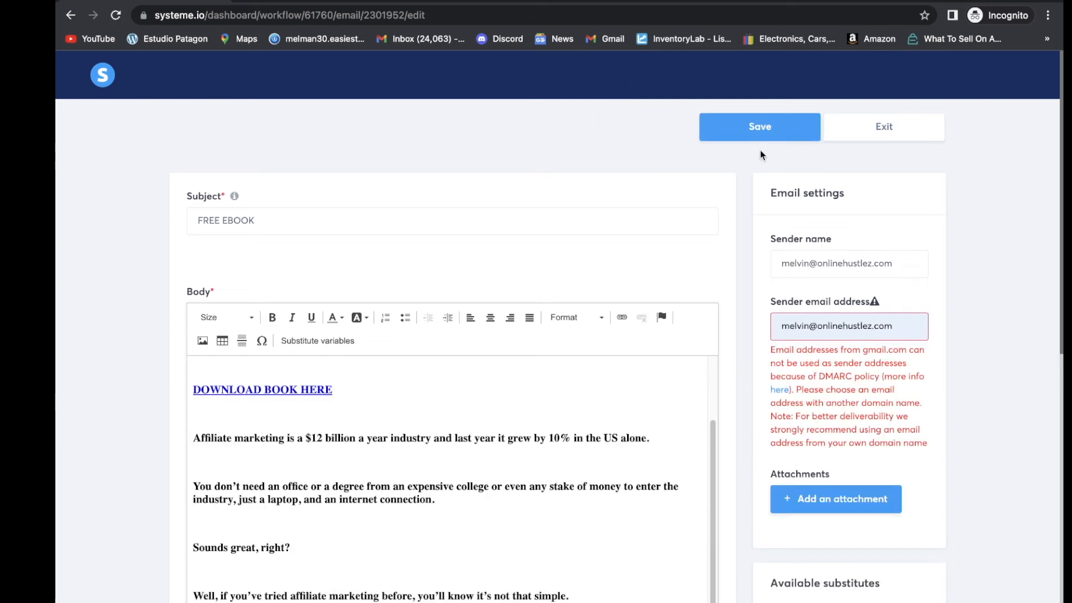
{"action": "left_click", "coordinate": [771, 137]}
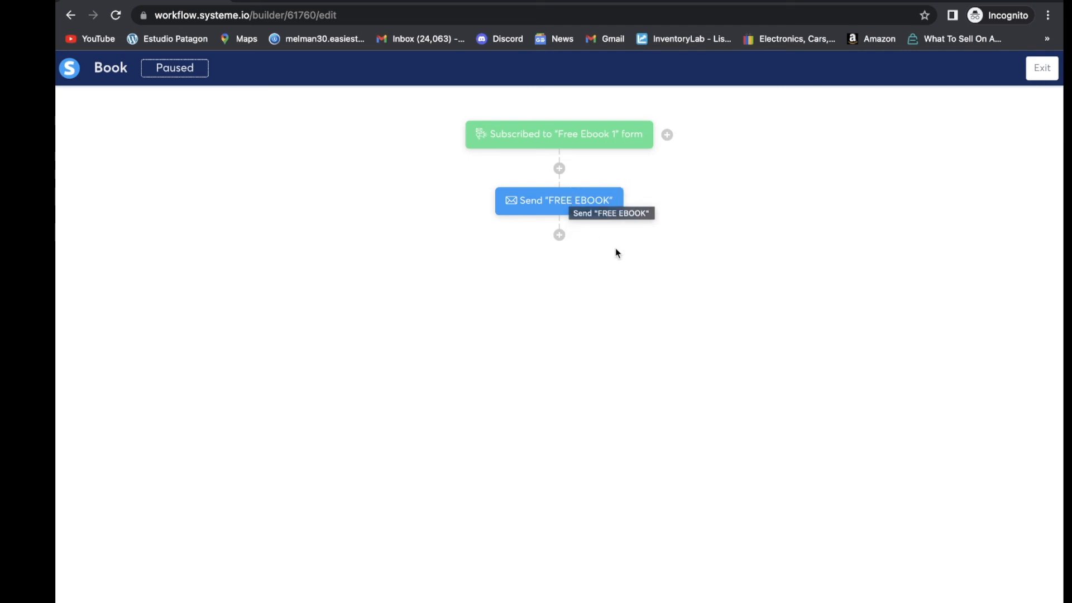
Reopen the "FREE EBOOK" email for editing, check its body text and the link behind "DOWNLOAD BOOK HERE", and save the email
{"action": "left_click", "coordinate": [586, 207]}
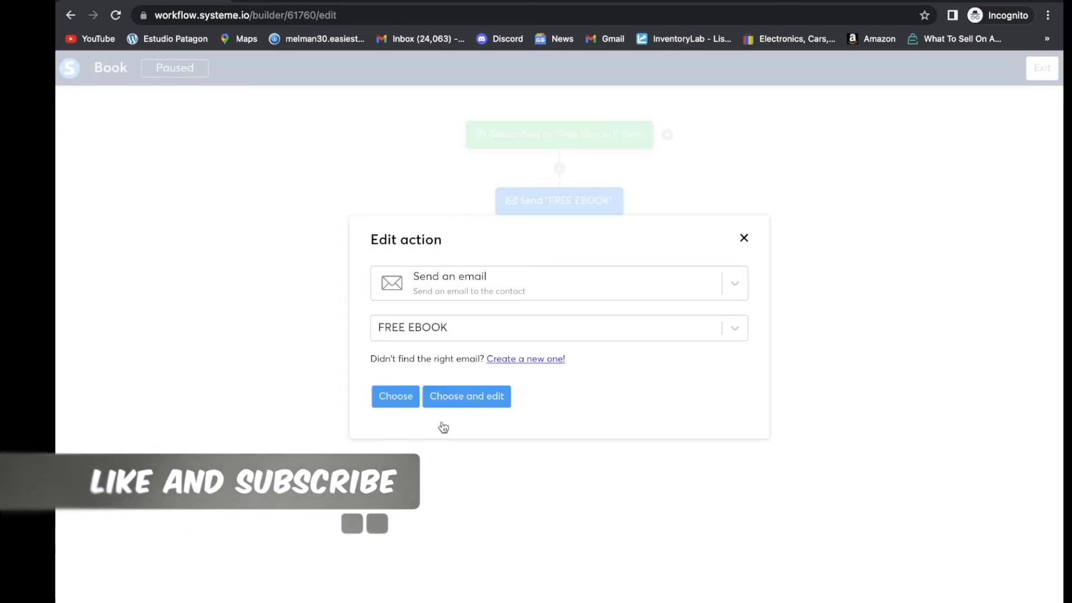
{"action": "left_click", "coordinate": [462, 403]}
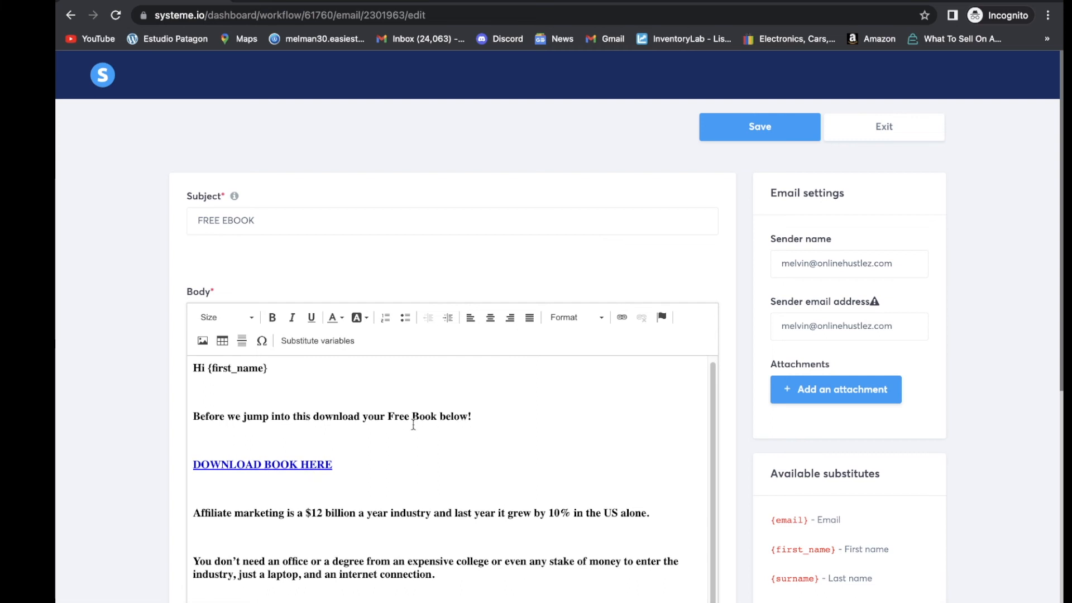
{"action": "scroll", "coordinate": [299, 421], "scroll_direction": "down", "scroll_amount": 2}
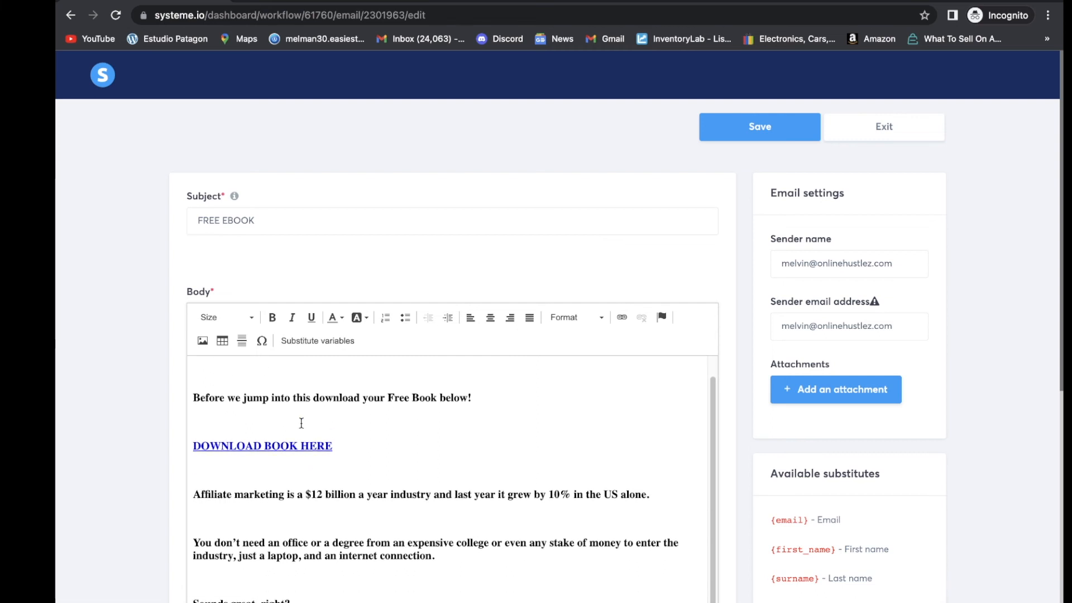
{"action": "scroll", "coordinate": [299, 425], "scroll_direction": "down", "scroll_amount": 6}
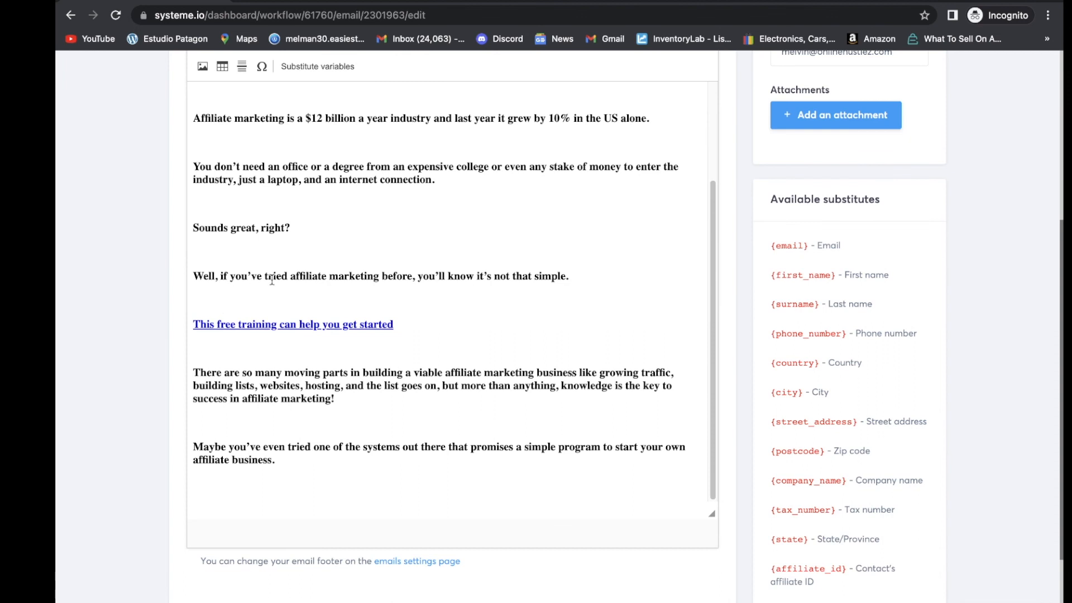
{"action": "scroll", "coordinate": [334, 364], "scroll_direction": "up", "scroll_amount": 3}
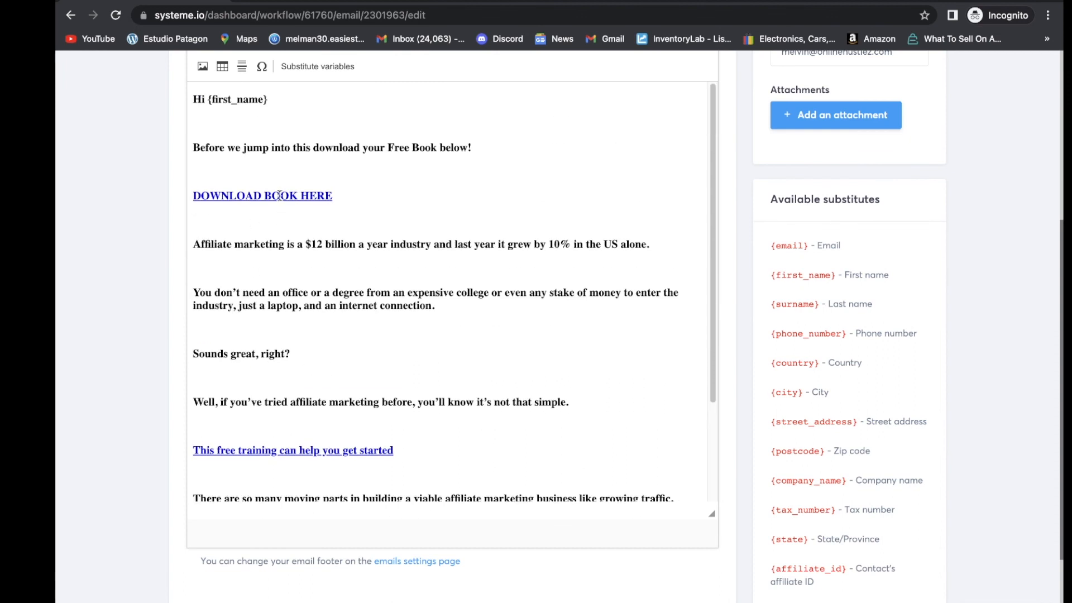
{"action": "double_click", "coordinate": [237, 196]}
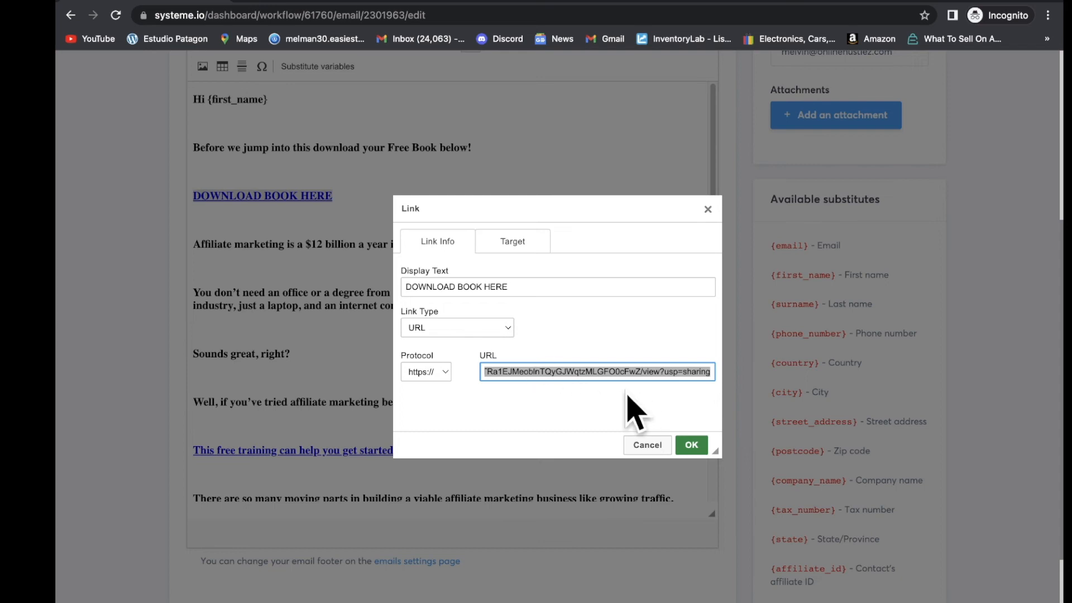
{"action": "left_click", "coordinate": [691, 445]}
{"action": "left_click", "coordinate": [478, 212]}
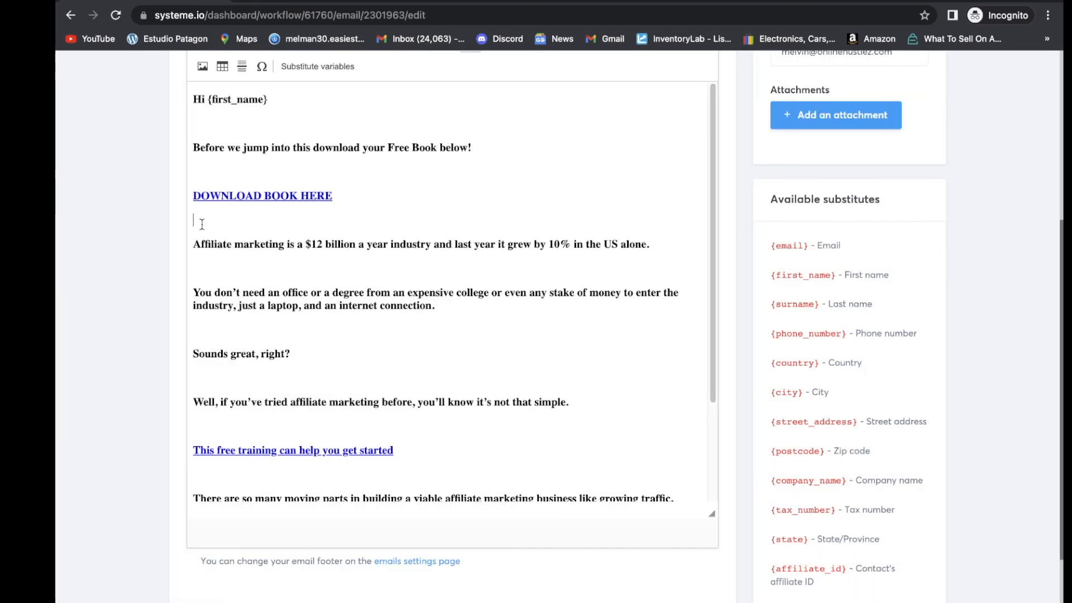
{"action": "scroll", "coordinate": [538, 371], "scroll_direction": "up", "scroll_amount": 5}
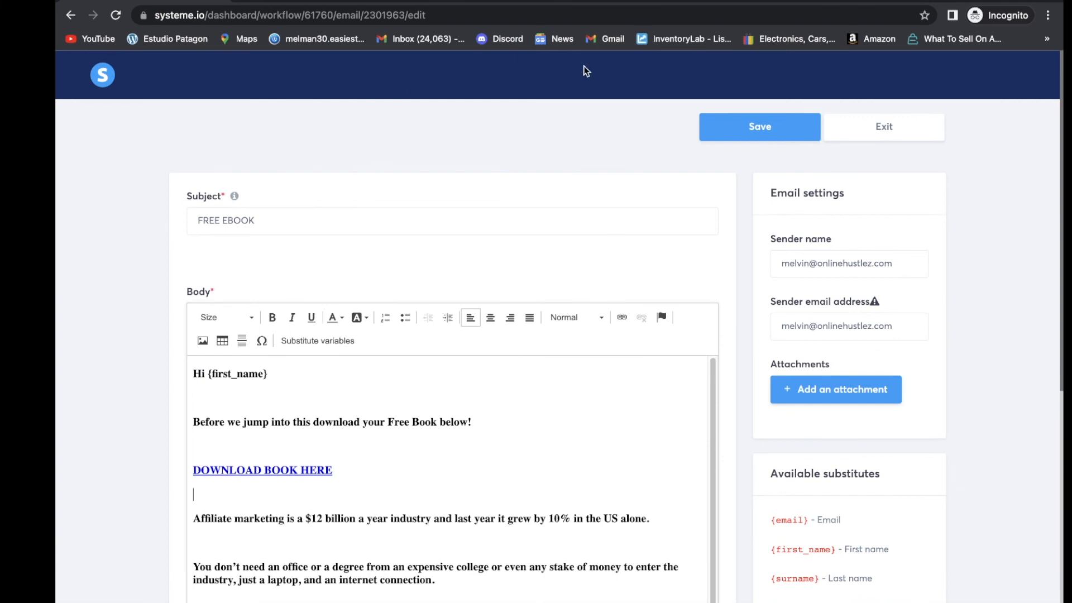
{"action": "left_click", "coordinate": [758, 128]}
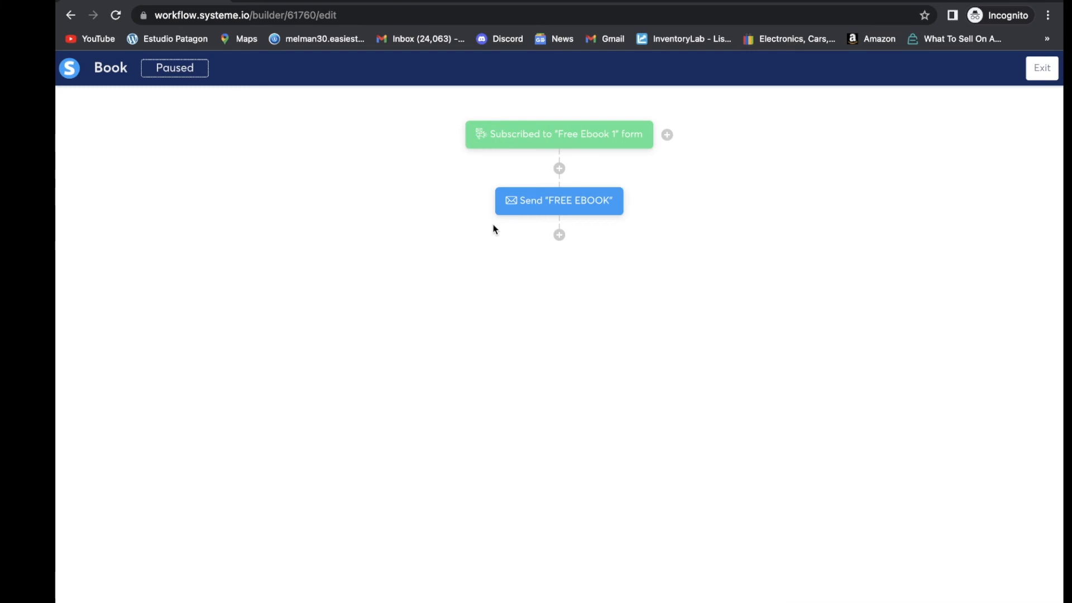
Add a 1-minute delay between the "Free Ebook 1" form trigger and the "FREE EBOOK" email
{"action": "left_click", "coordinate": [559, 169]}
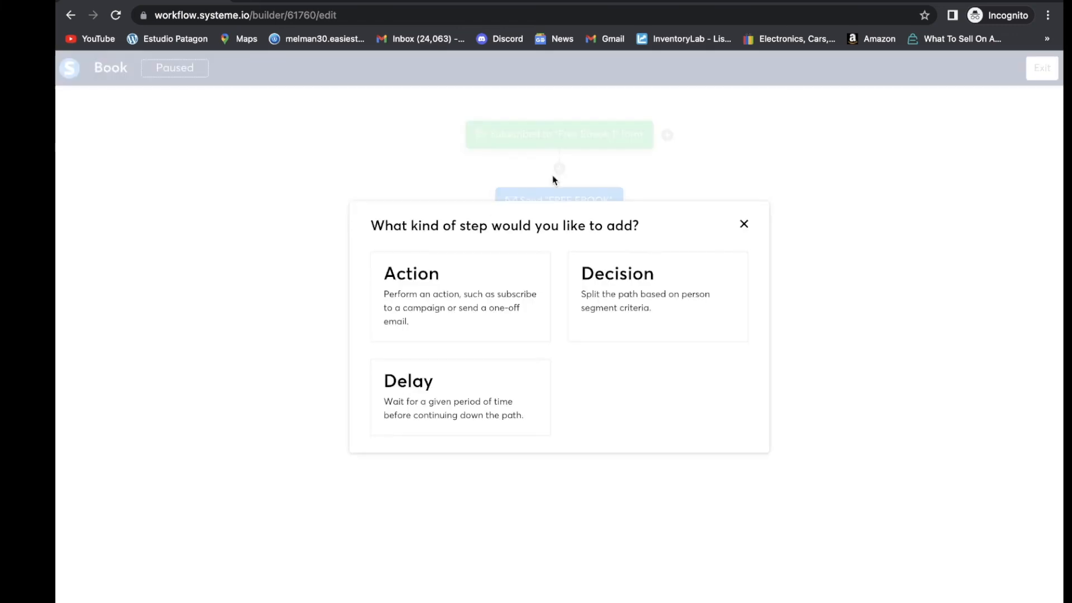
{"action": "left_click", "coordinate": [452, 397]}
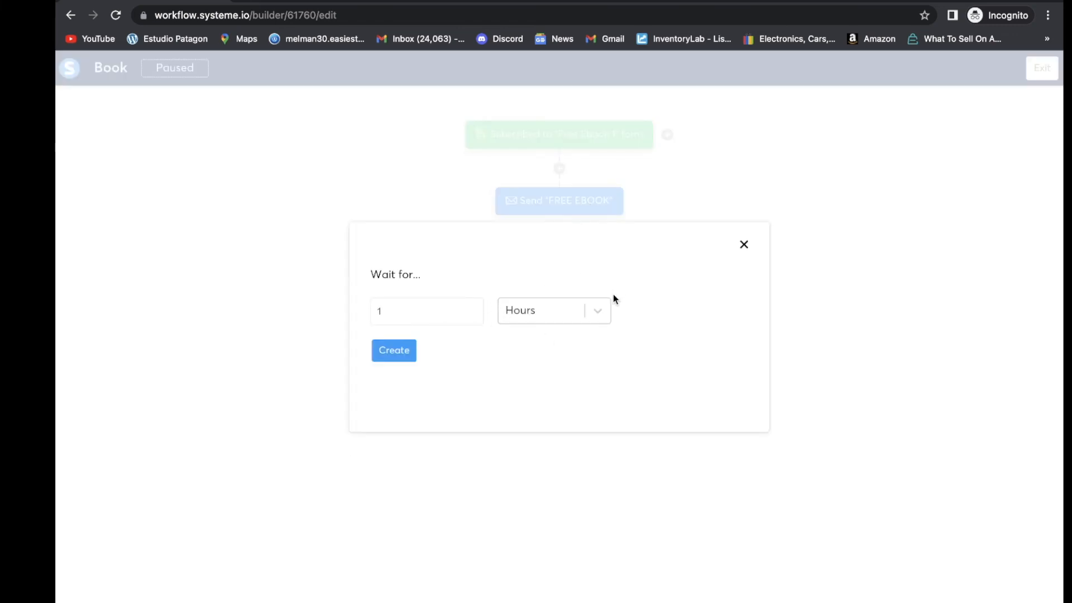
{"action": "left_click", "coordinate": [597, 311]}
{"action": "left_click", "coordinate": [552, 412]}
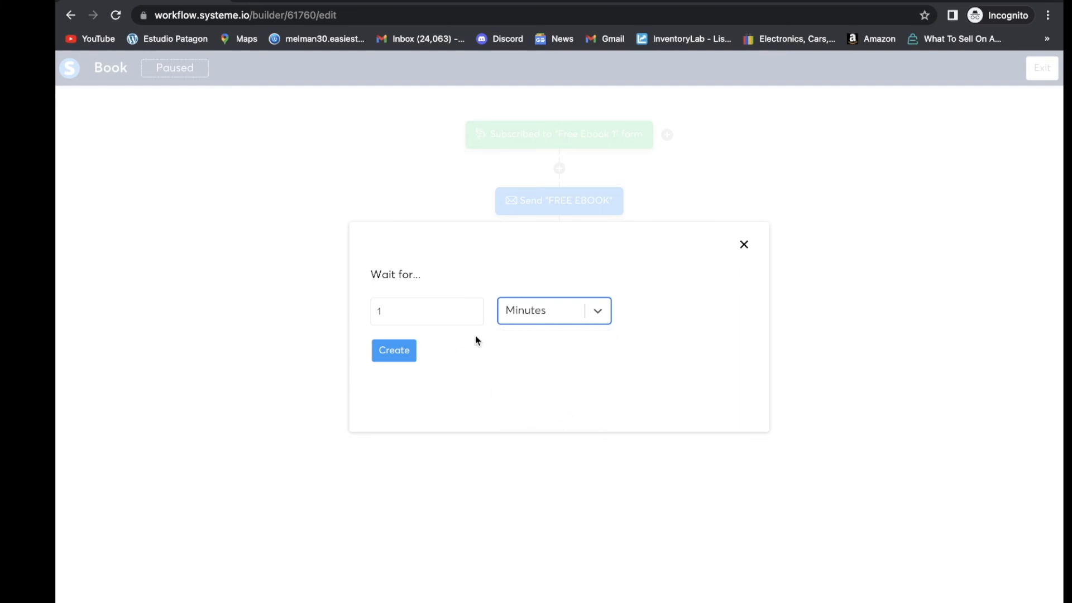
{"action": "left_click", "coordinate": [395, 317]}
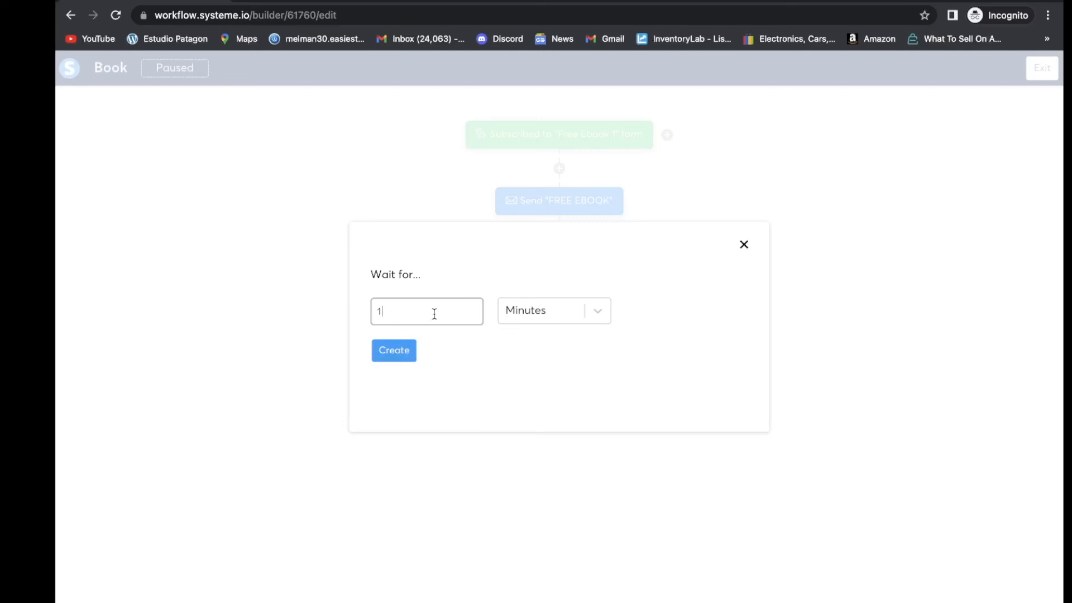
{"action": "left_click", "coordinate": [405, 360]}
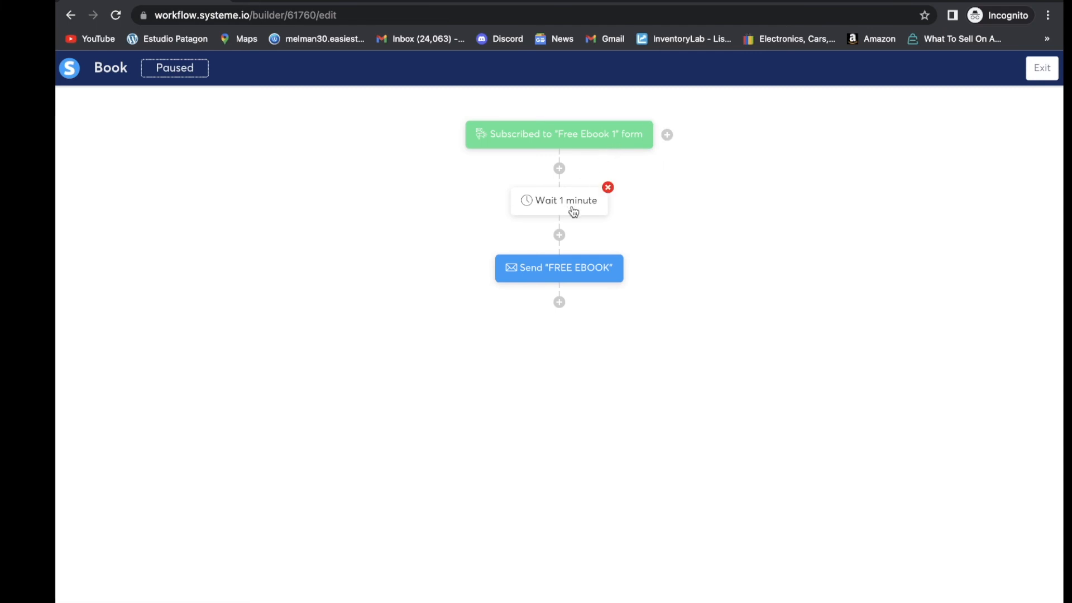
Add a "Send an email" action after the "FREE EBOOK" email, using a new email with the subject "TODAY", and return to the workflow
{"action": "left_click", "coordinate": [560, 303]}
{"action": "left_click", "coordinate": [431, 330]}
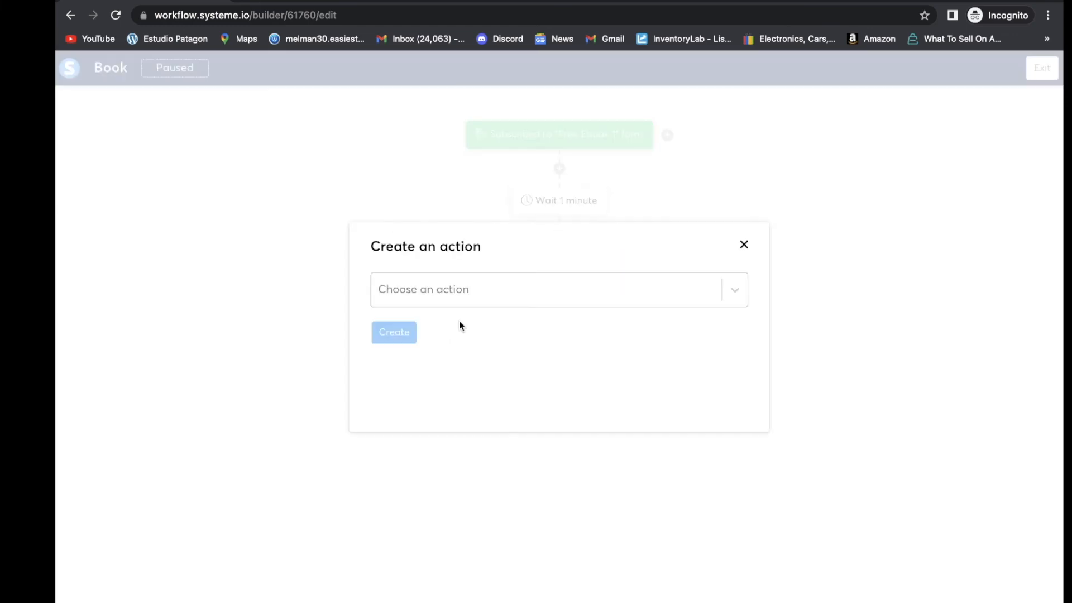
{"action": "left_click", "coordinate": [724, 278]}
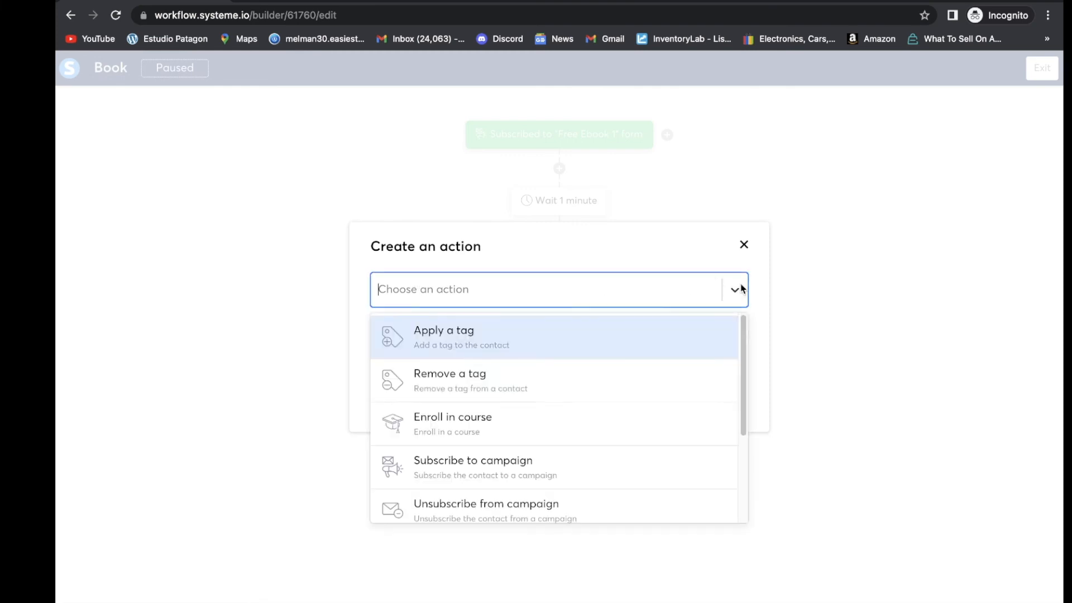
{"action": "scroll", "coordinate": [485, 480], "scroll_direction": "down", "scroll_amount": 3}
{"action": "left_click", "coordinate": [465, 446]}
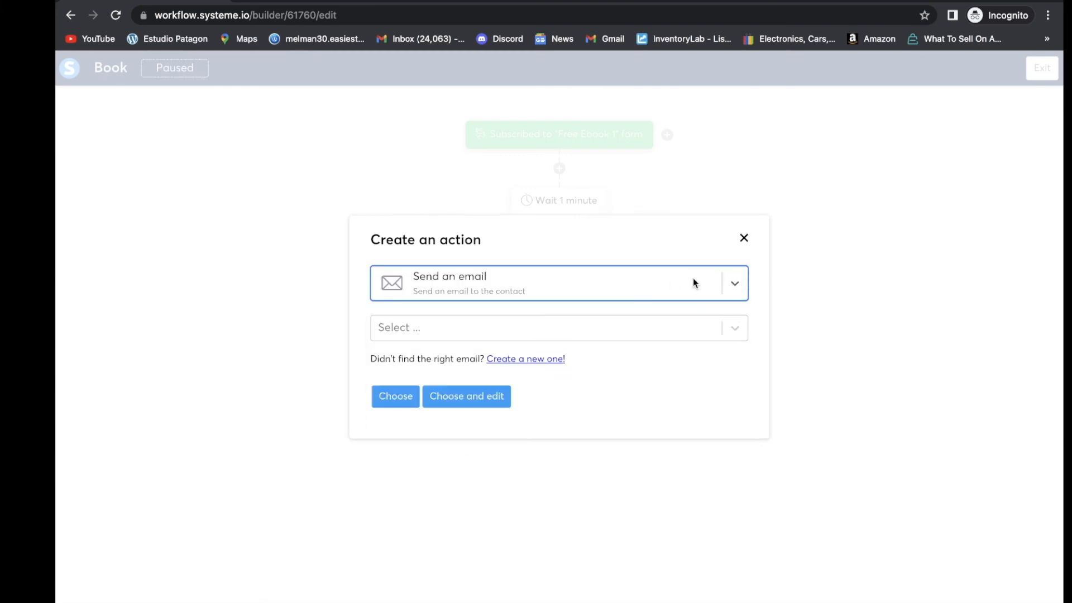
{"action": "left_click", "coordinate": [539, 362]}
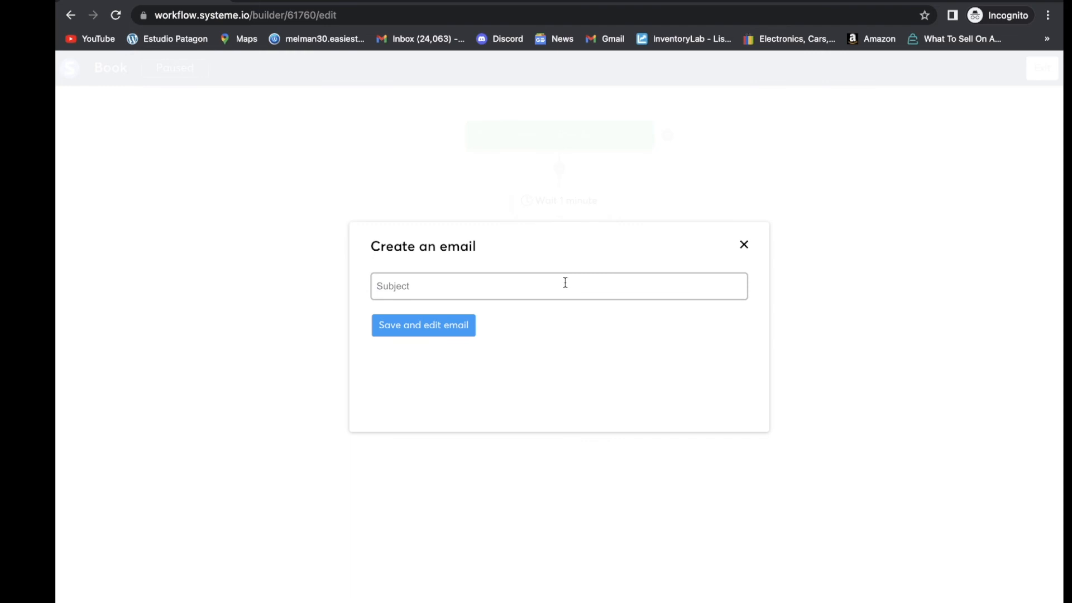
{"action": "left_click", "coordinate": [479, 298]}
{"action": "type", "text": "TODAY"}
{"action": "left_click", "coordinate": [429, 334]}
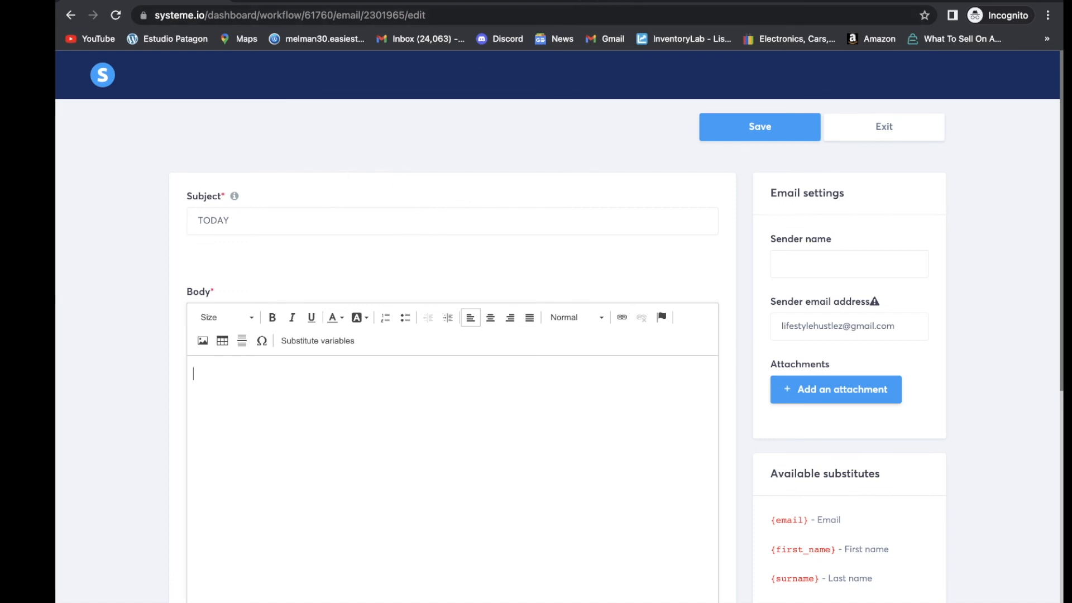
{"action": "left_click", "coordinate": [349, 536]}
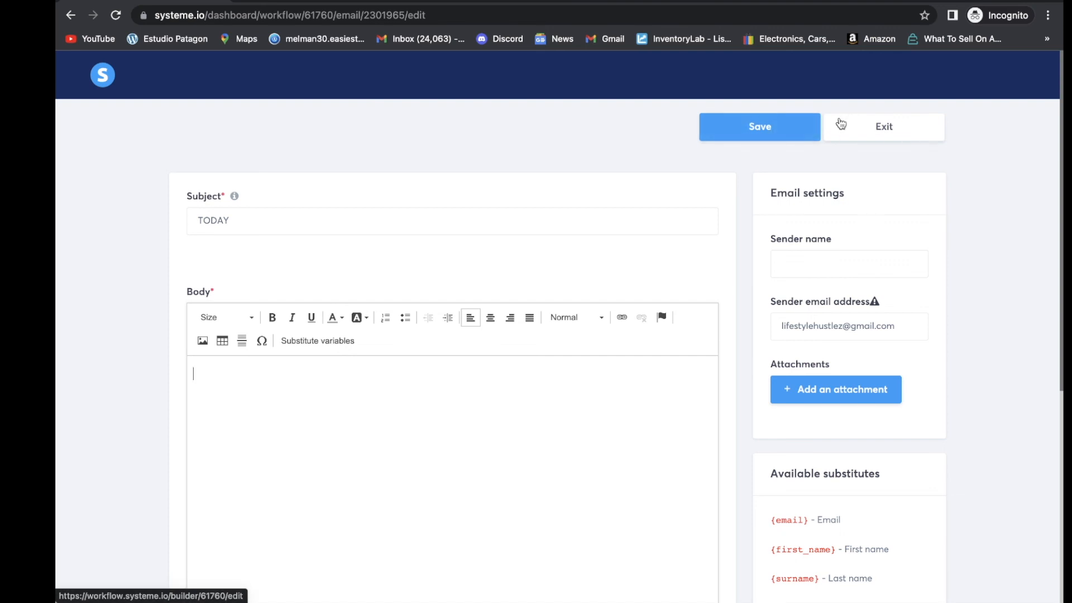
{"action": "left_click", "coordinate": [854, 136]}
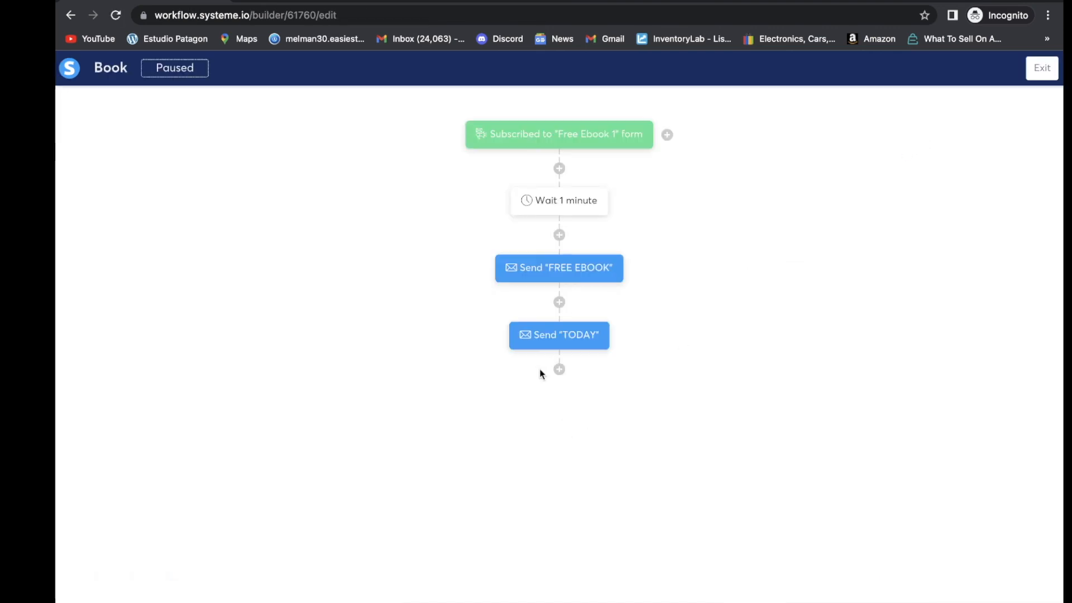
Insert a 1-day delay between the "FREE EBOOK" and "TODAY" emails
{"action": "mouse_move", "coordinate": [558, 275]}
{"action": "mouse_move", "coordinate": [548, 209]}
{"action": "mouse_move", "coordinate": [581, 350]}
{"action": "left_click", "coordinate": [559, 302]}
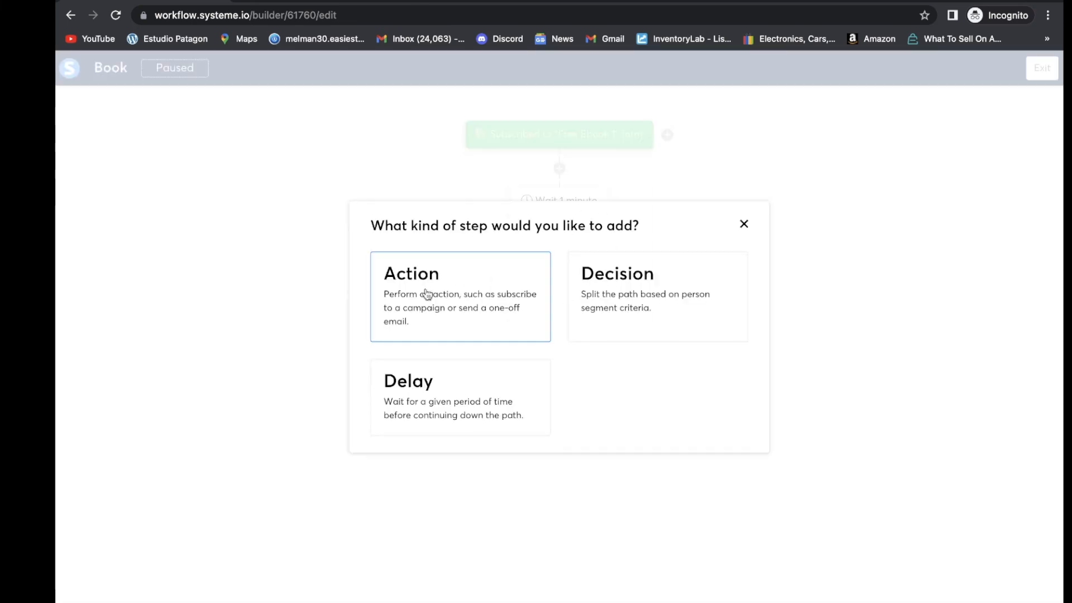
{"action": "left_click", "coordinate": [464, 393]}
{"action": "left_click", "coordinate": [603, 316]}
{"action": "left_click", "coordinate": [552, 353]}
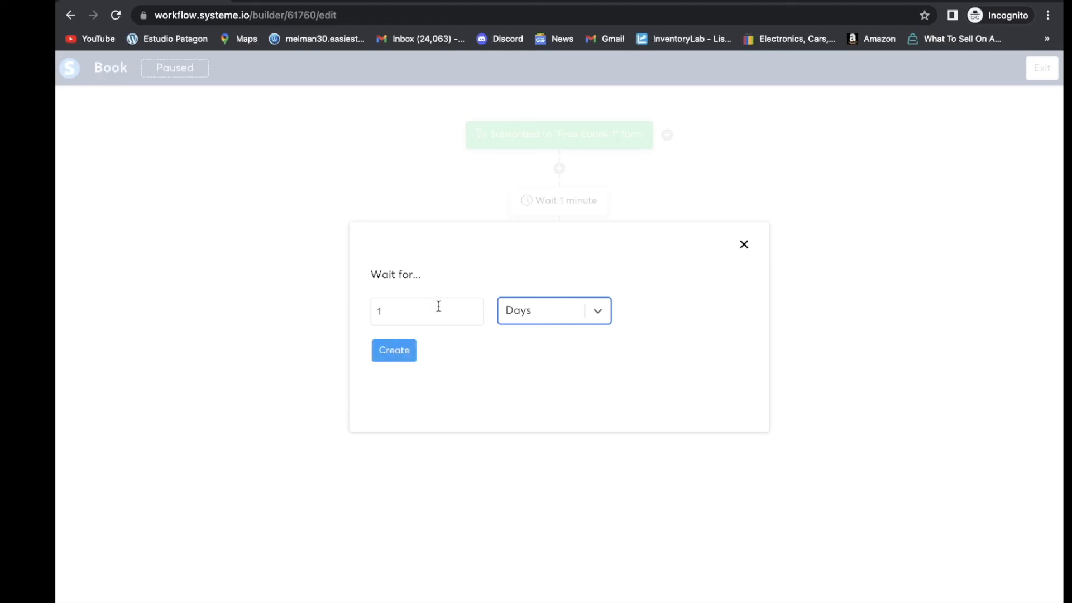
{"action": "left_click", "coordinate": [400, 358]}
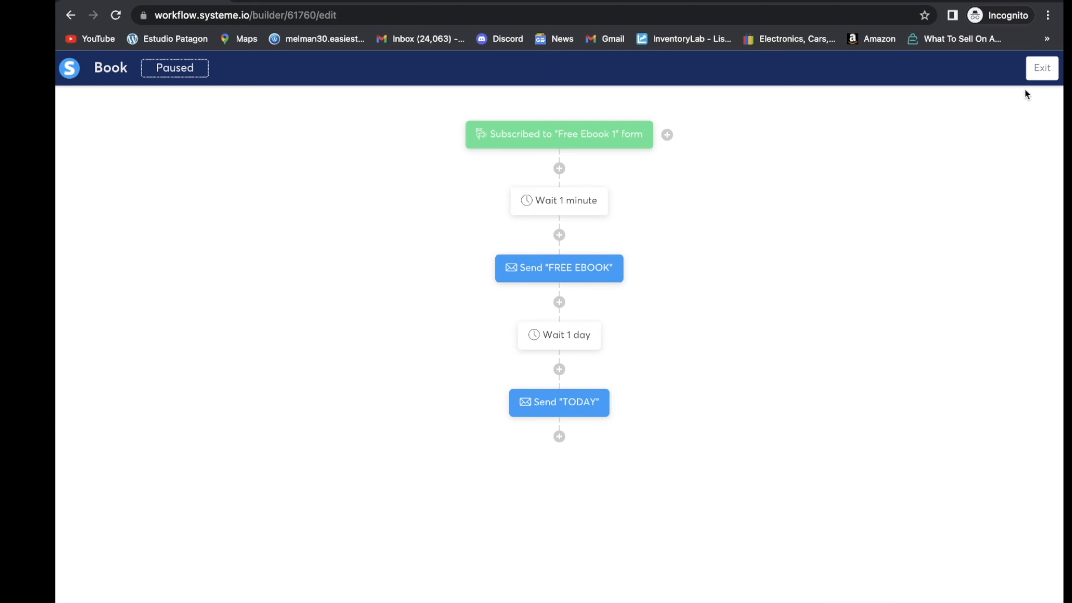
Exit the workflow builder and view the list of subscribed contacts
{"action": "left_click", "coordinate": [1040, 71]}
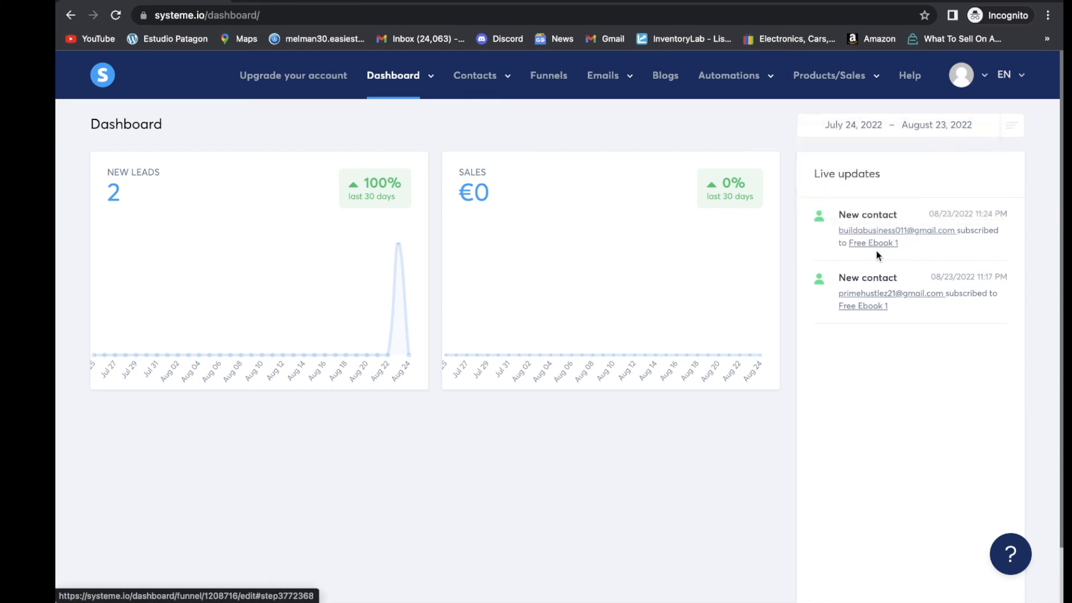
{"action": "mouse_move", "coordinate": [504, 79]}
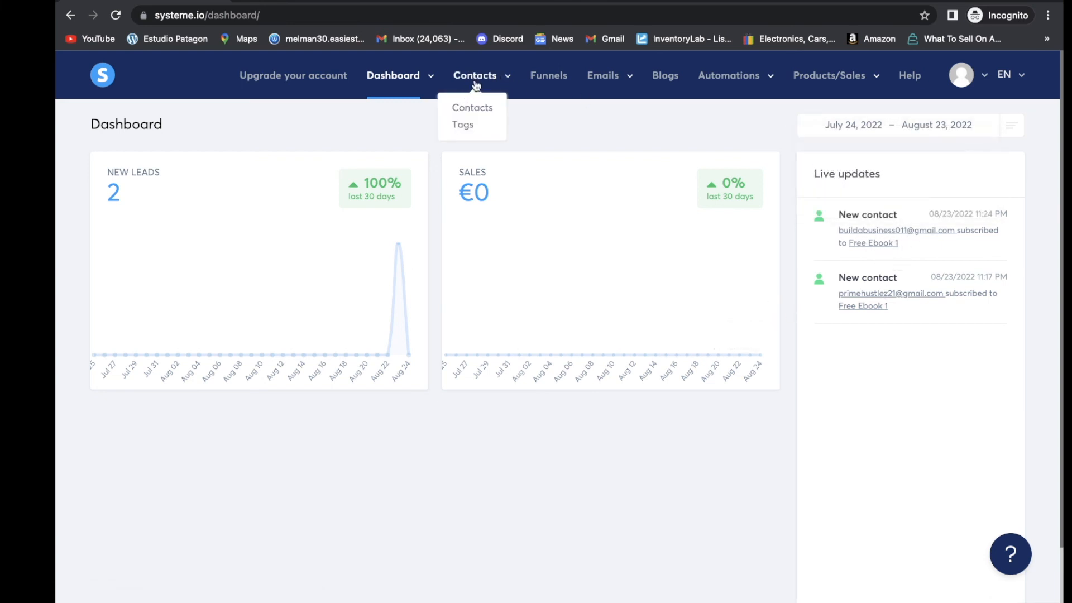
{"action": "left_click", "coordinate": [482, 116]}
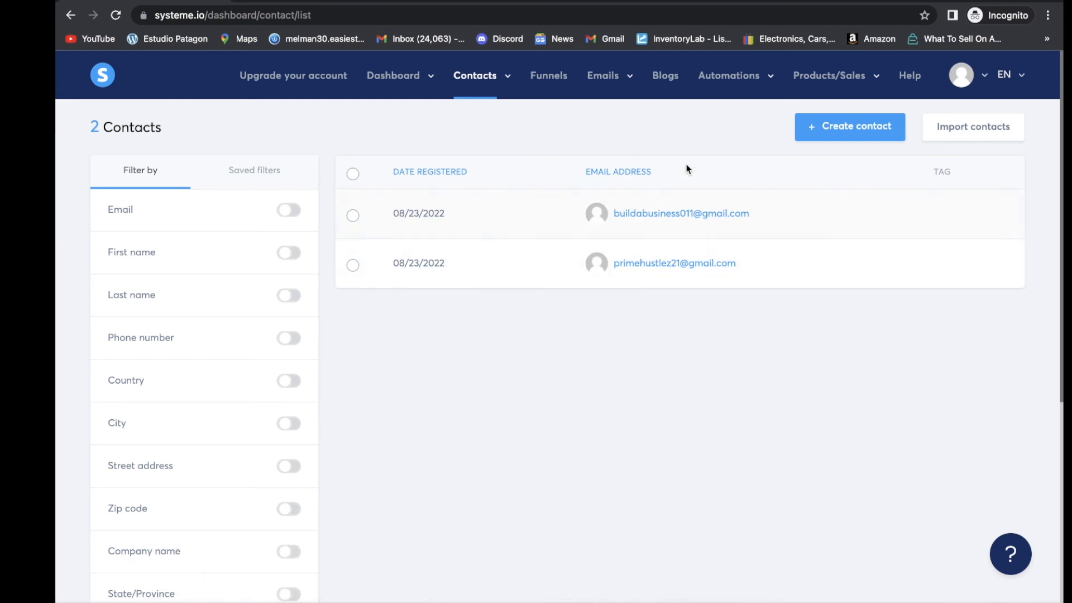
{"action": "mouse_move", "coordinate": [617, 81]}
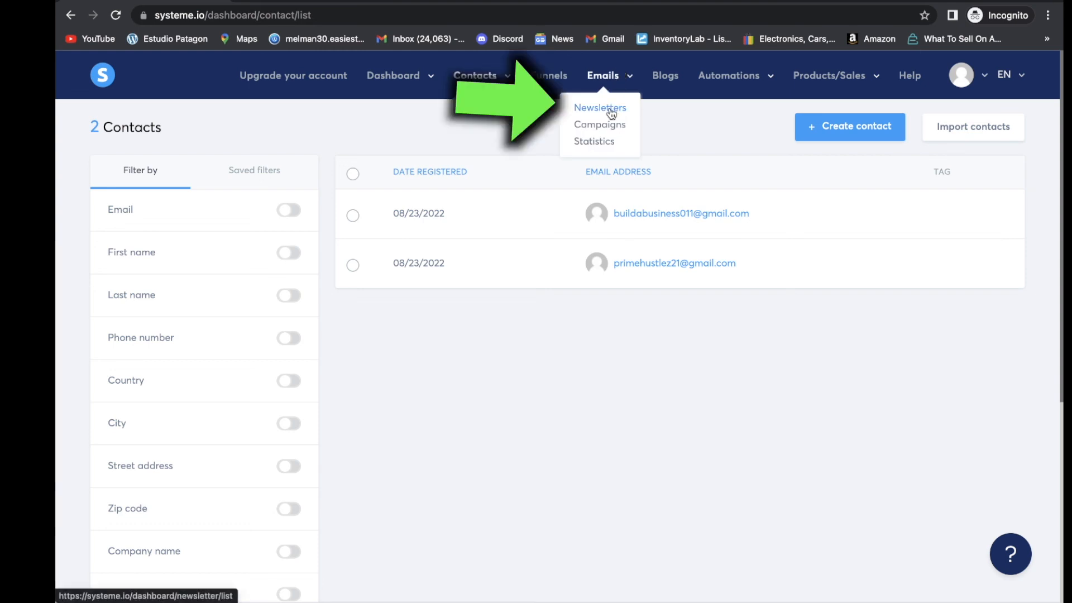